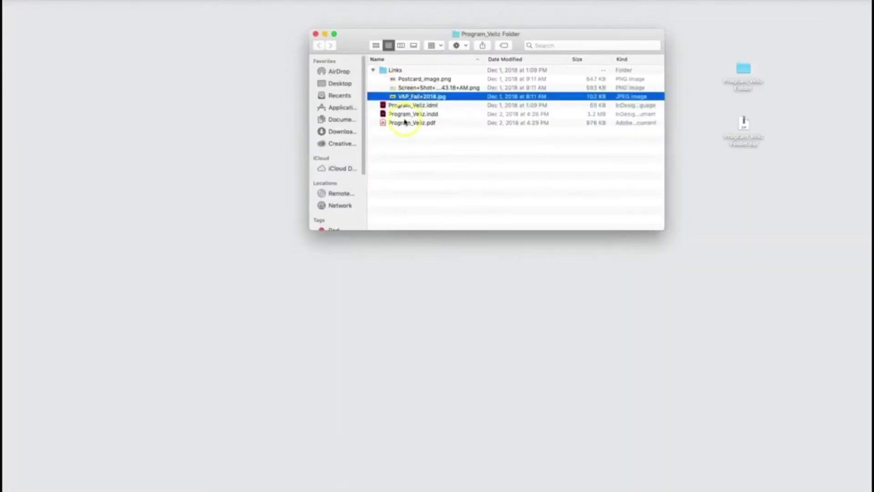
Preview the images in the Links folder, including Postcard_image.png and VAP_Fall+2018.jpg.
click(421, 80)
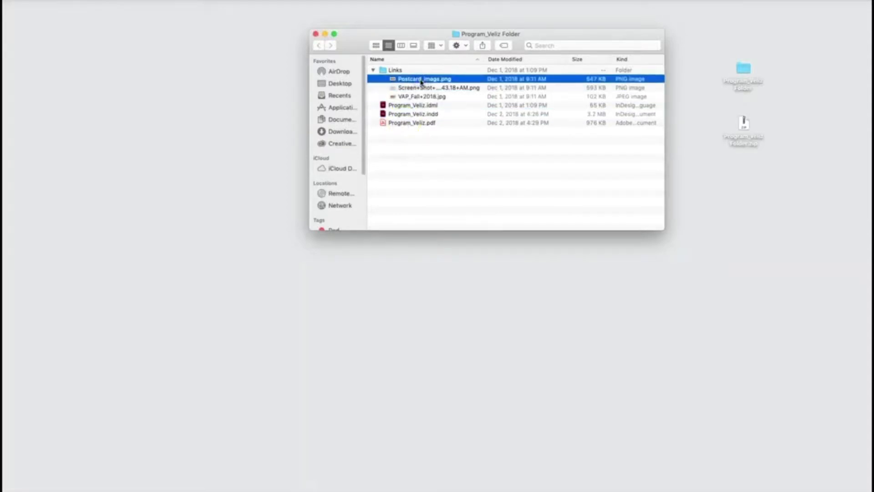
key(space)
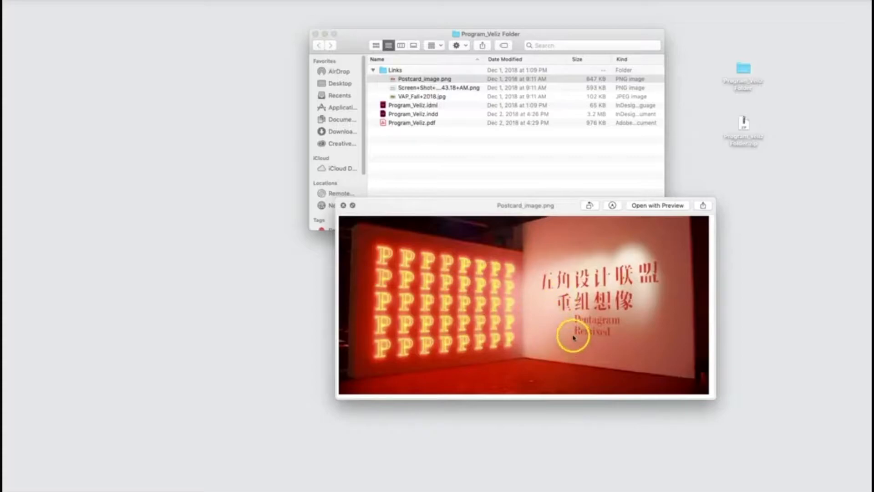
key(Down)
key(Down)
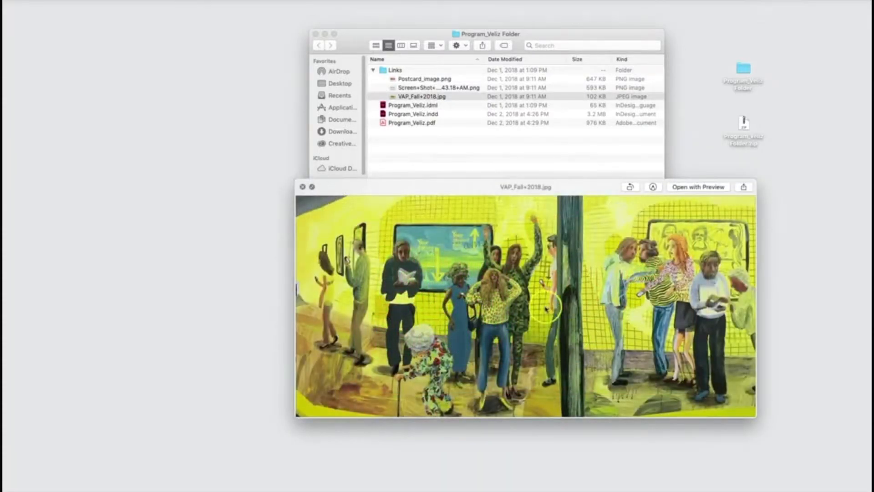
click(432, 88)
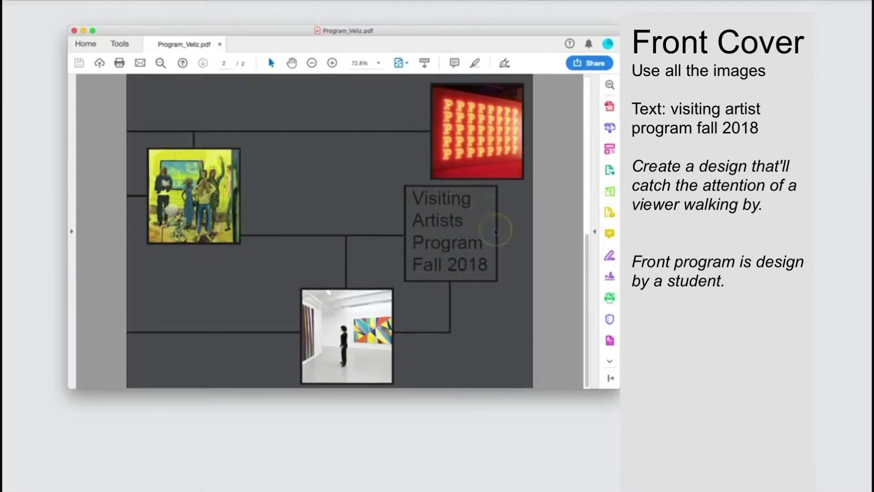
Examine the sample trifold program's inside and outside pages in InDesign, in both the printed look and the normal view with guides.
scroll(497, 232, up, 3)
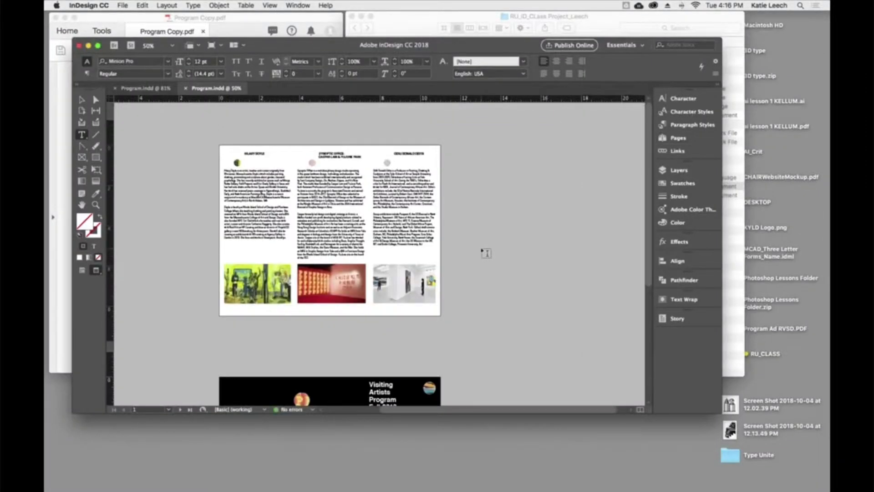
scroll(474, 230, down, 1)
scroll(473, 230, down, 10)
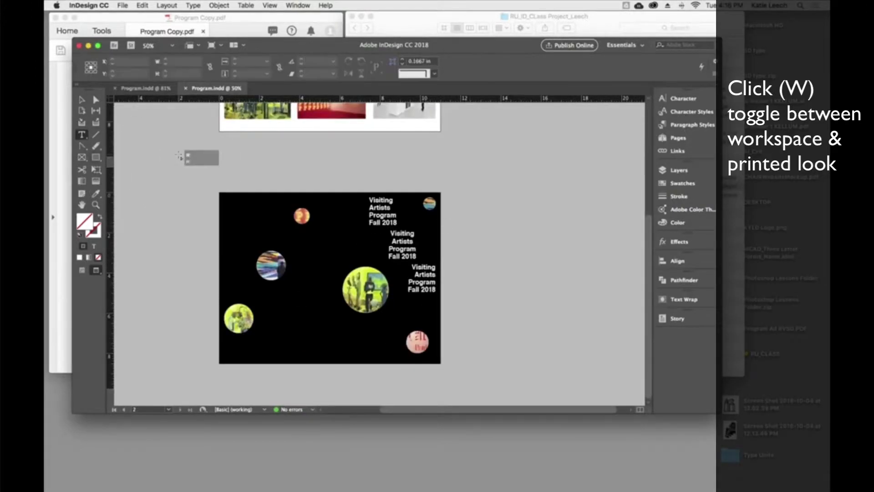
key(v)
key(w)
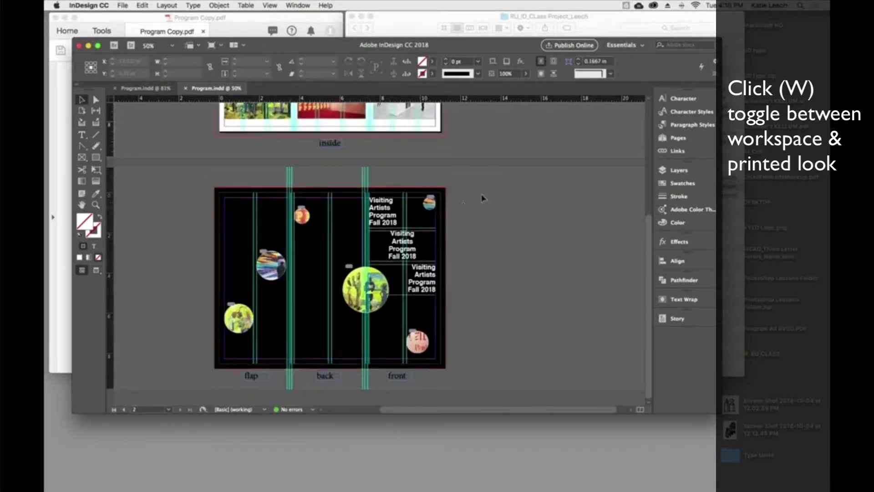
scroll(482, 237, up, 9)
scroll(485, 281, up, 1)
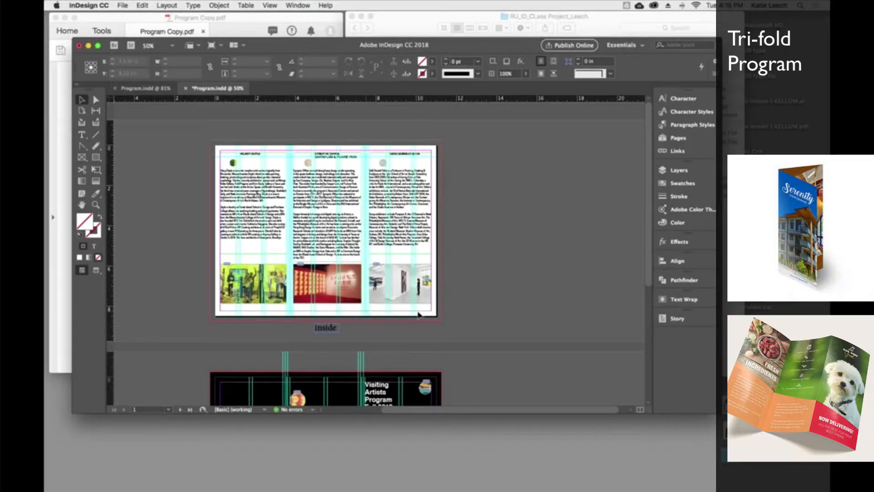
scroll(434, 316, down, 6)
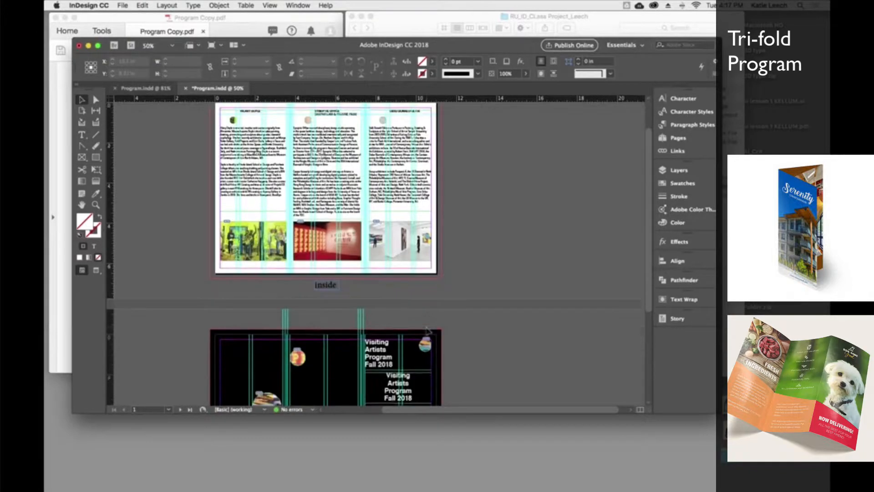
scroll(499, 273, up, 4)
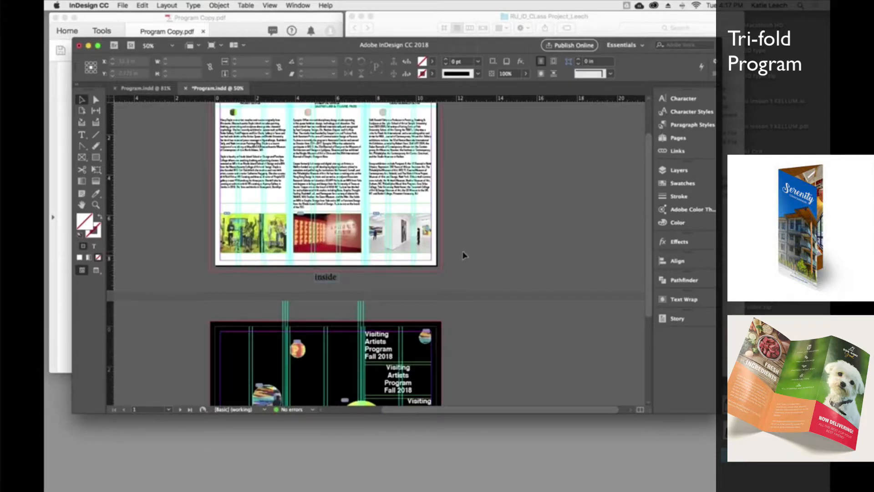
scroll(463, 254, up, 2)
Start a new Letter print document, set its units to inches, and name it Program_ followed by the designer's surname.
key(super+n)
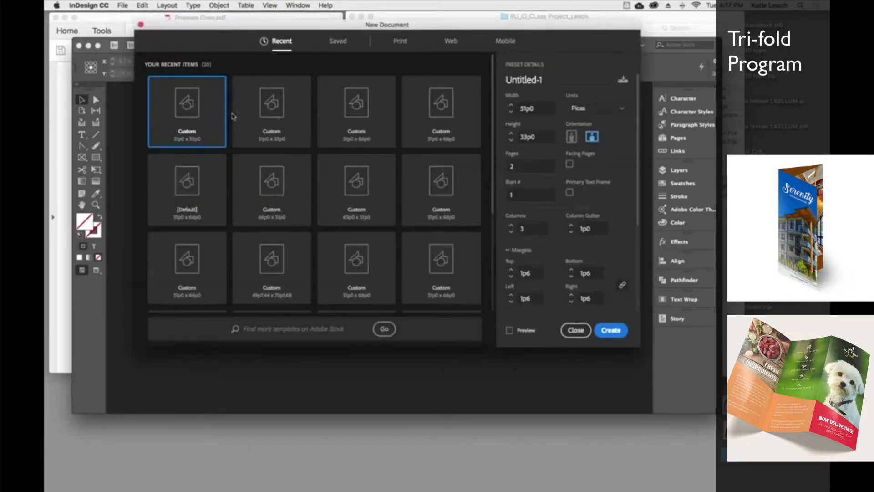
click(612, 334)
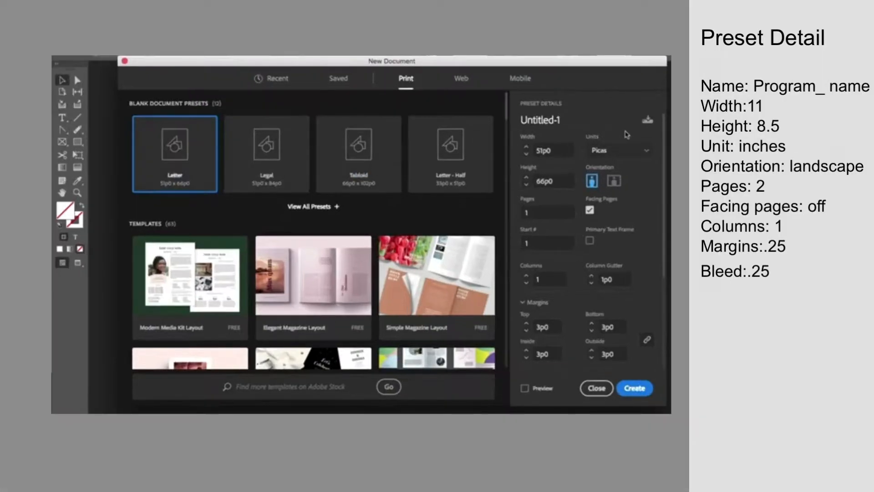
click(627, 155)
click(615, 206)
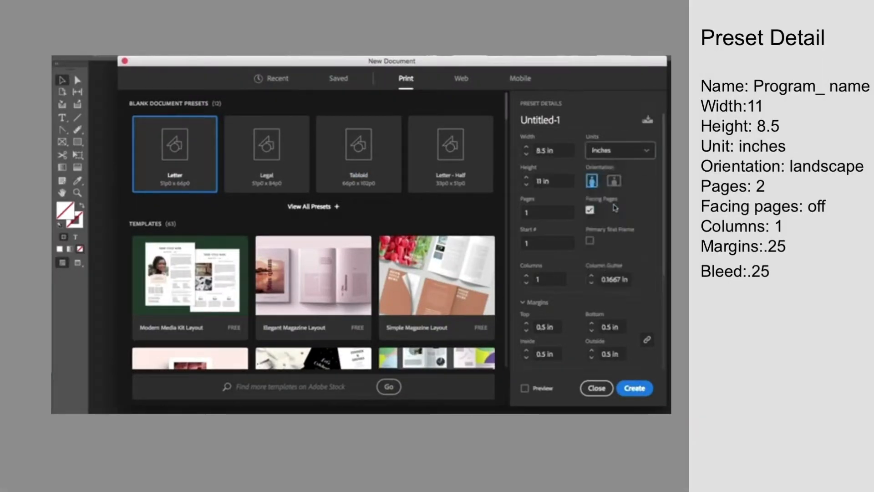
click(579, 120)
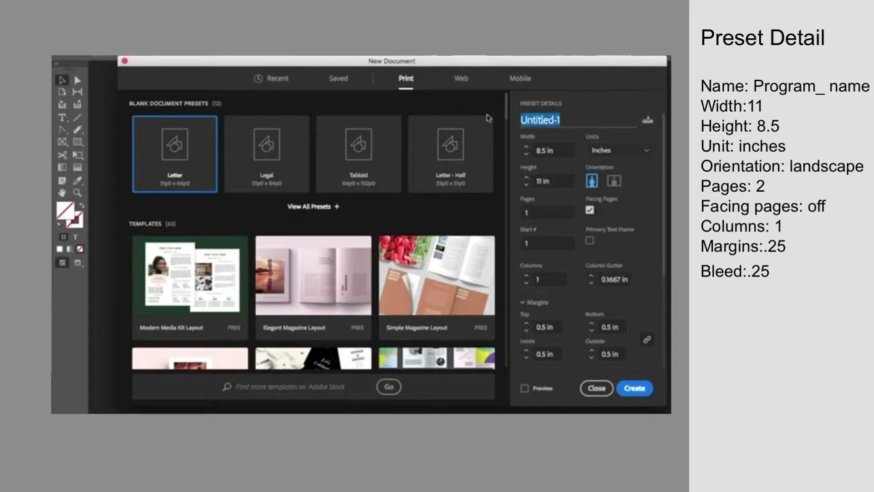
text(Prog)
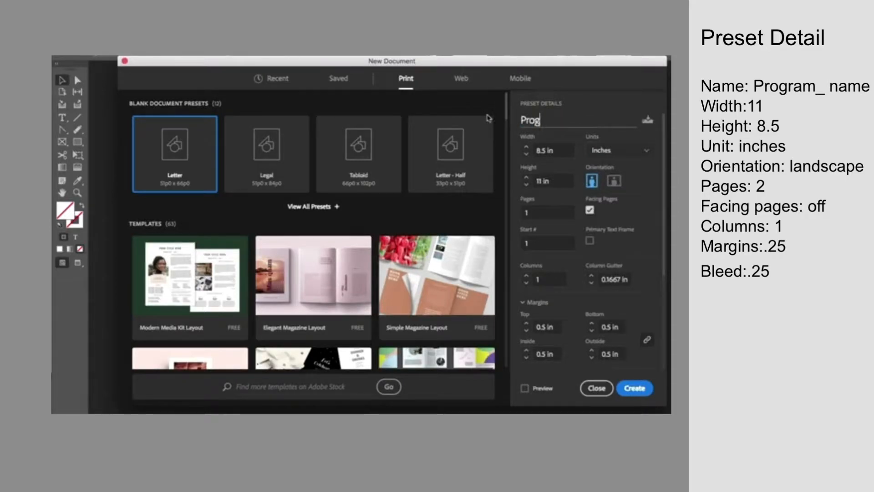
text(ram_leech)
Set the new document to landscape orientation with 2 pages, facing pages off and 1 column.
click(614, 182)
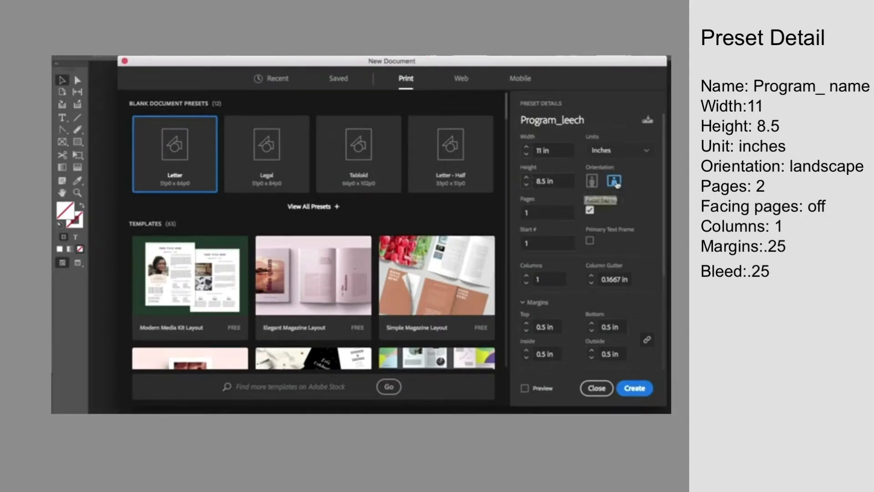
click(543, 213)
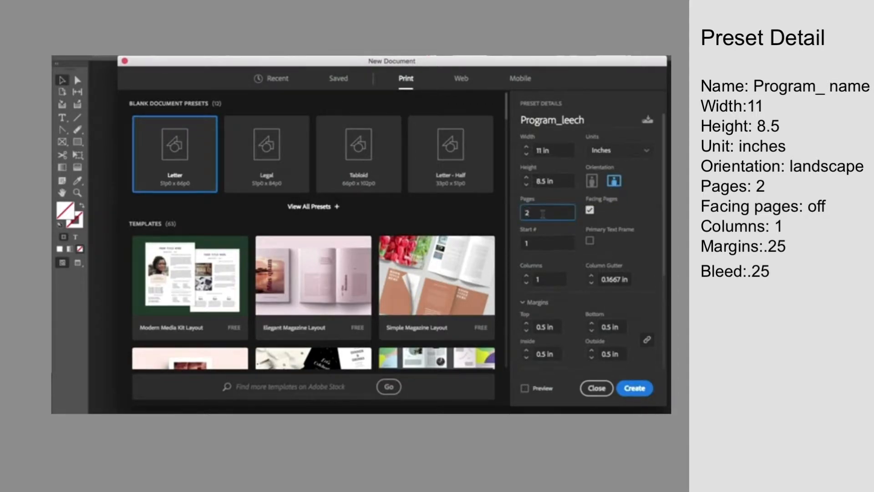
click(590, 211)
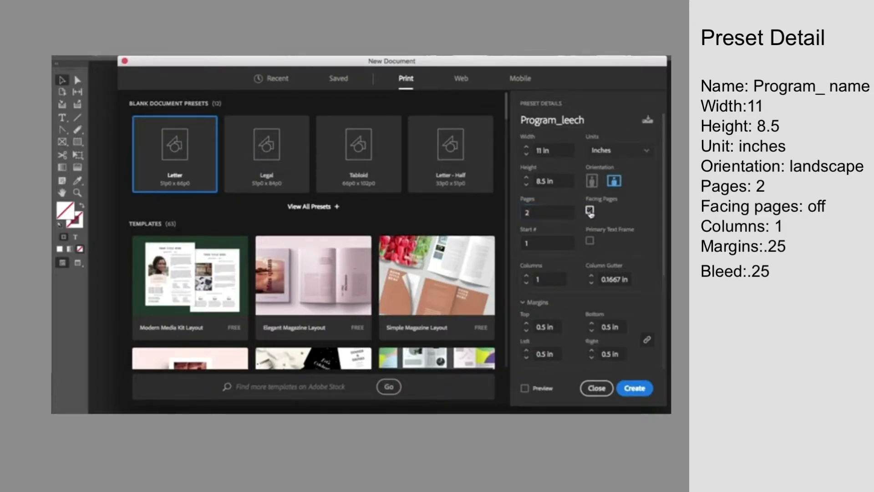
click(558, 279)
Set linked margins of 0.25 in on all four sides of the new document.
scroll(576, 265, down, 1)
scroll(576, 264, down, 5)
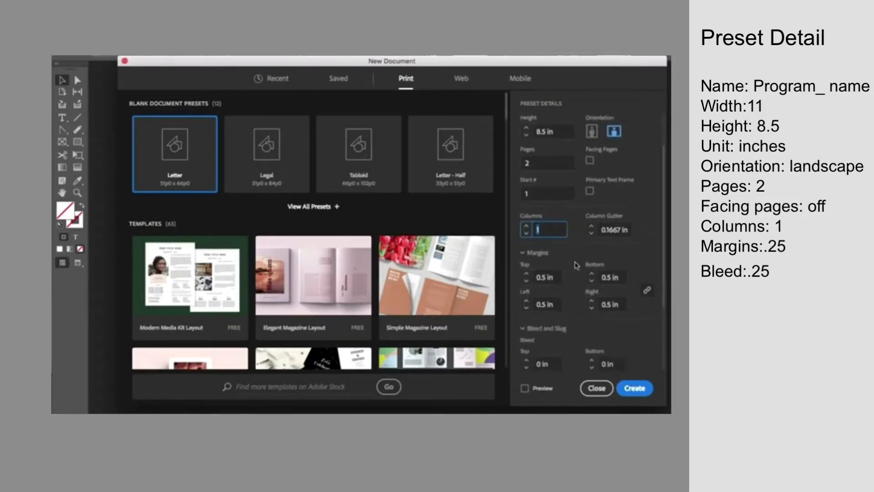
click(543, 259)
click(648, 274)
click(648, 275)
click(541, 259)
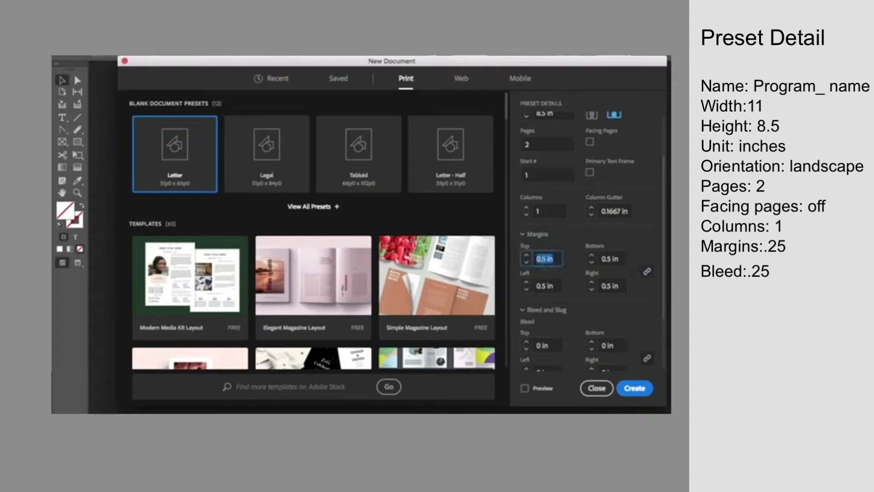
text(2)
key(Tab)
key(Tab)
key(Tab)
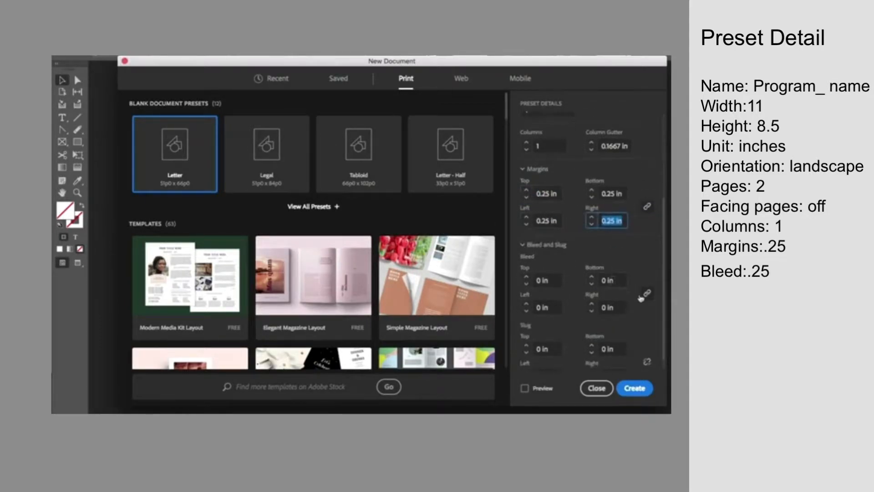
Set the document bleed to 0.25 in on all four sides and link the bleed values.
click(647, 293)
click(542, 282)
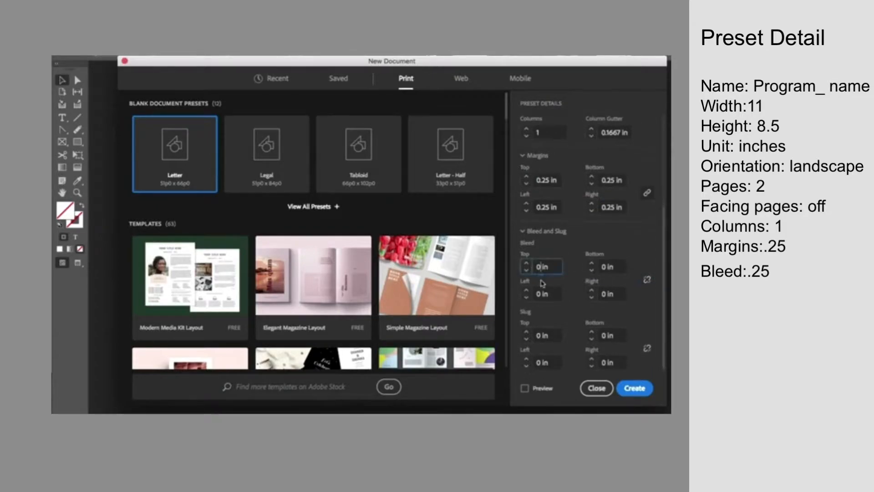
key(BackSpace)
text(.25)
click(647, 279)
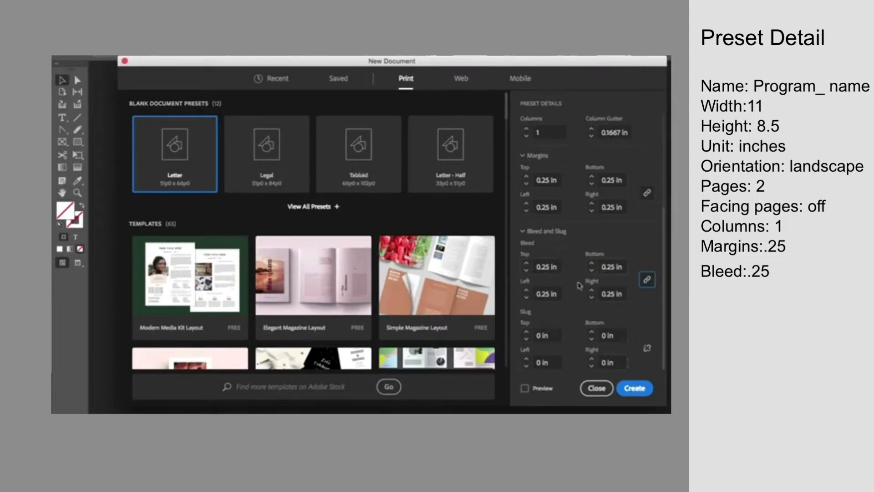
scroll(581, 287, up, 5)
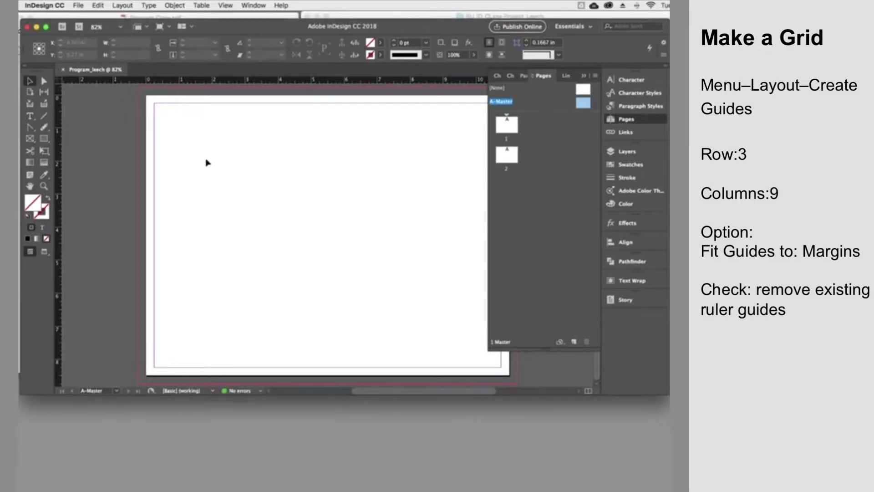
Create a guide grid on A-Master with 3 rows and 9 columns, fitted to the page.
click(122, 5)
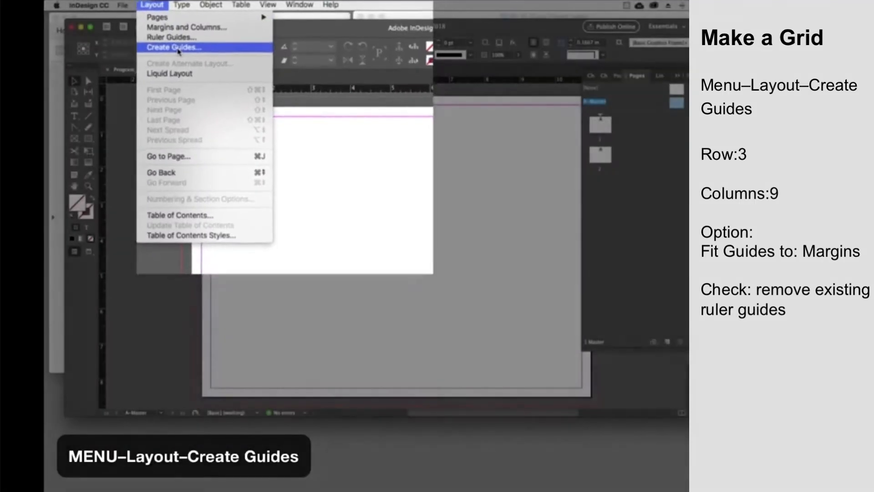
click(170, 51)
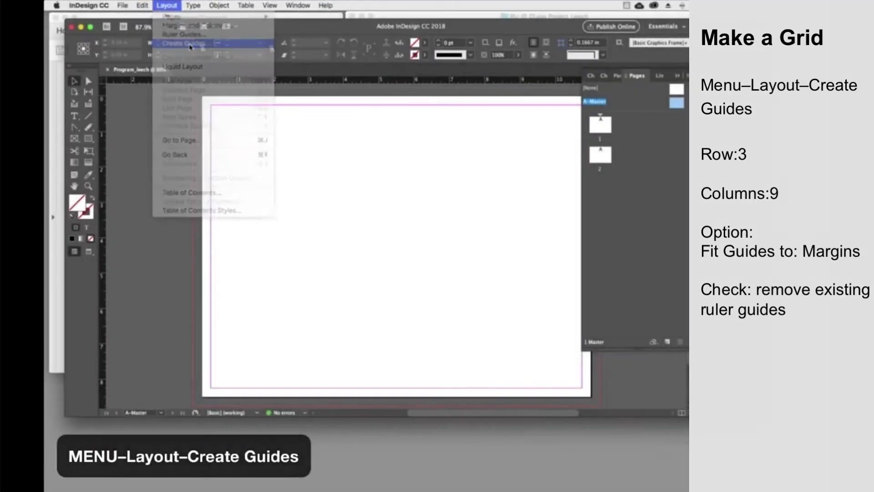
text(3)
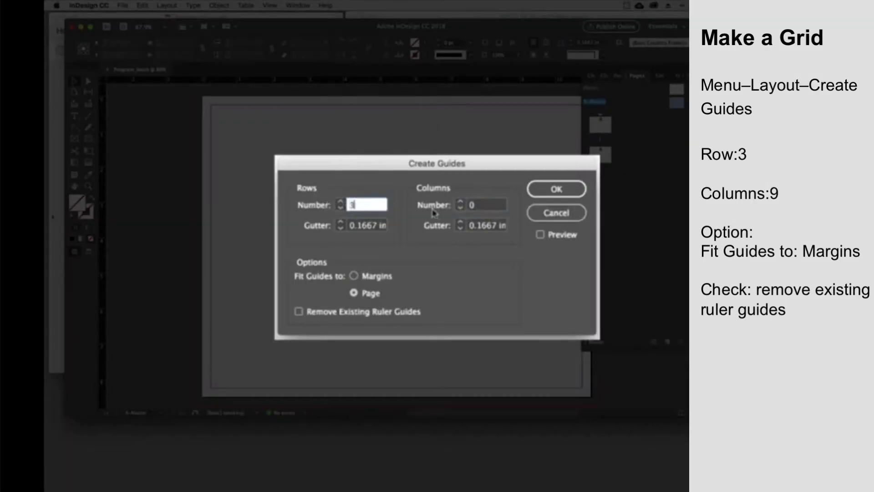
key(Tab)
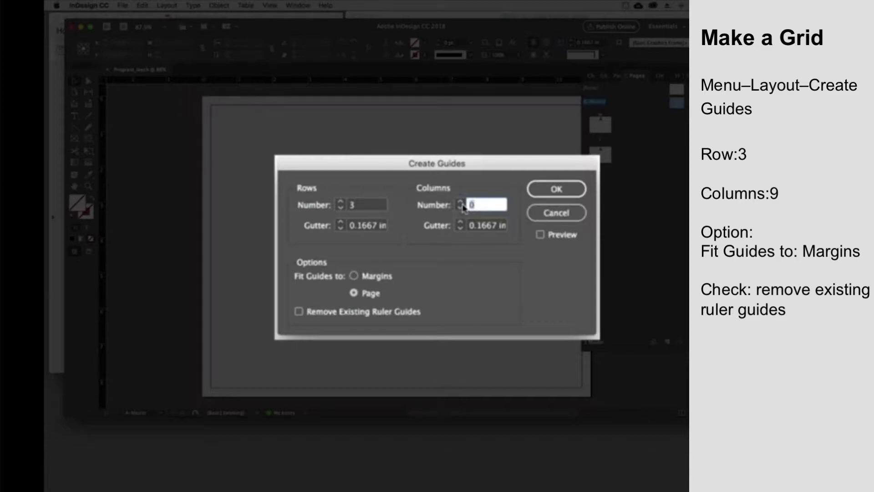
text(9)
click(540, 235)
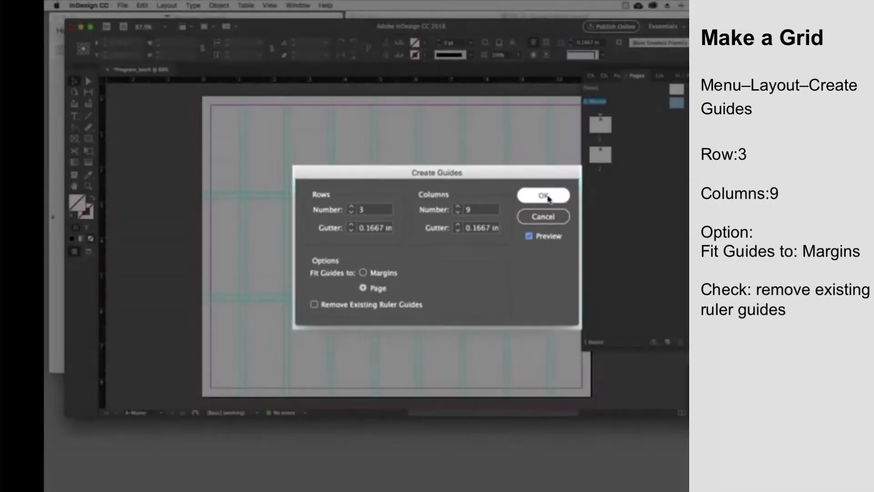
click(546, 194)
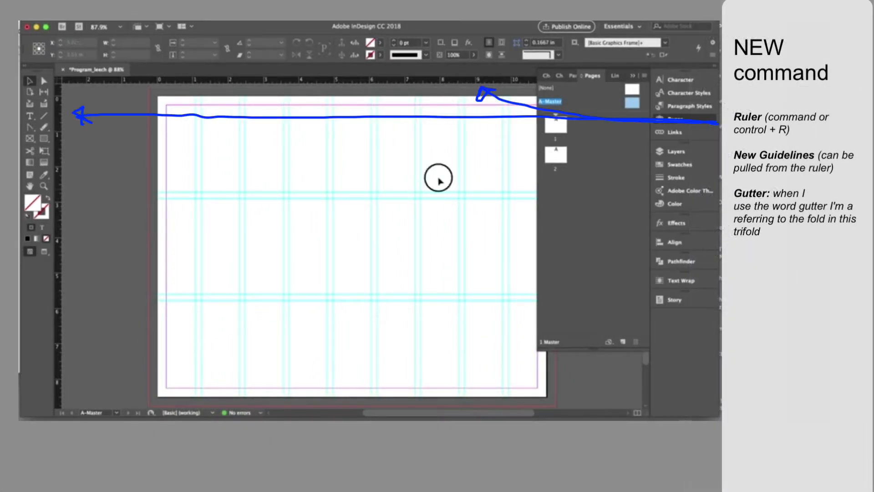
Add vertical ruler guides on A-Master at about 3.64 in and 7.36 in to mark the trifold's two folds.
drag(438, 178, 402, 173)
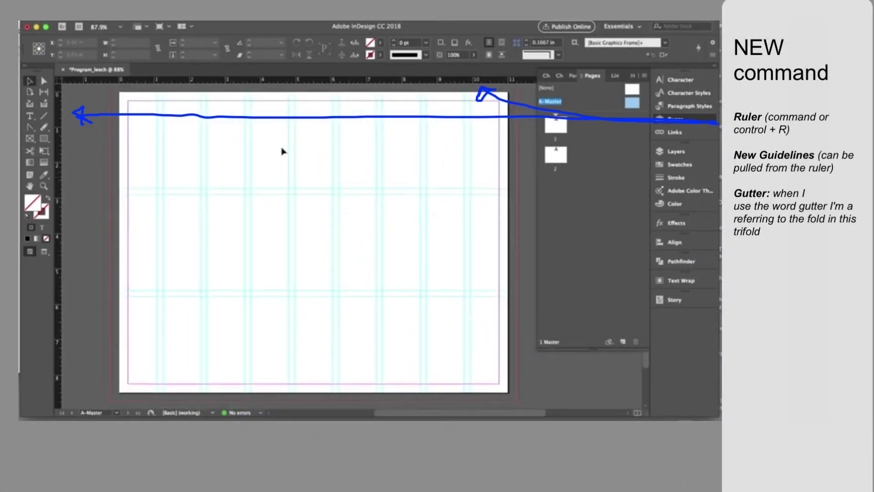
drag(58, 141, 248, 142)
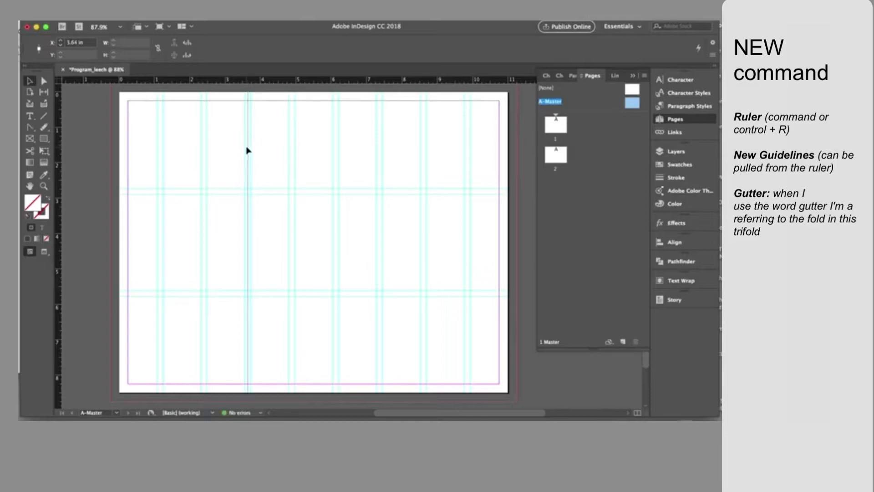
mouse_move(60, 154)
mouse_down()
mouse_move(394, 167)
mouse_move(379, 164)
mouse_up()
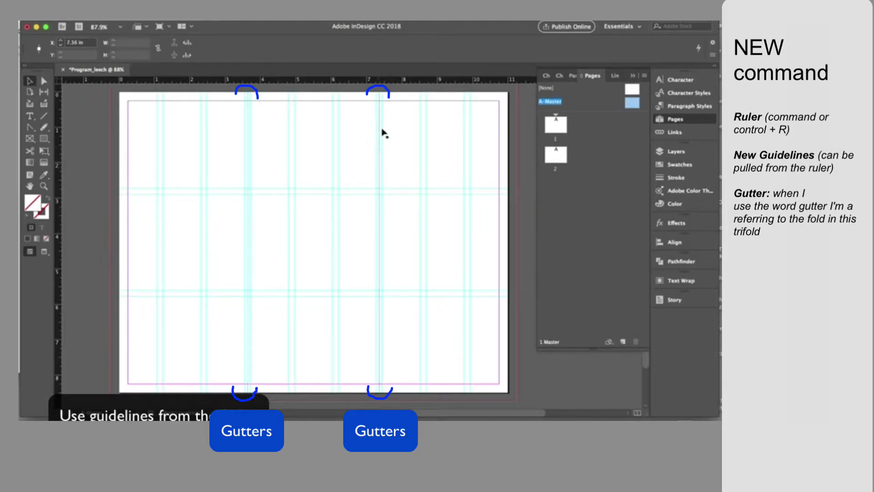
click(384, 106)
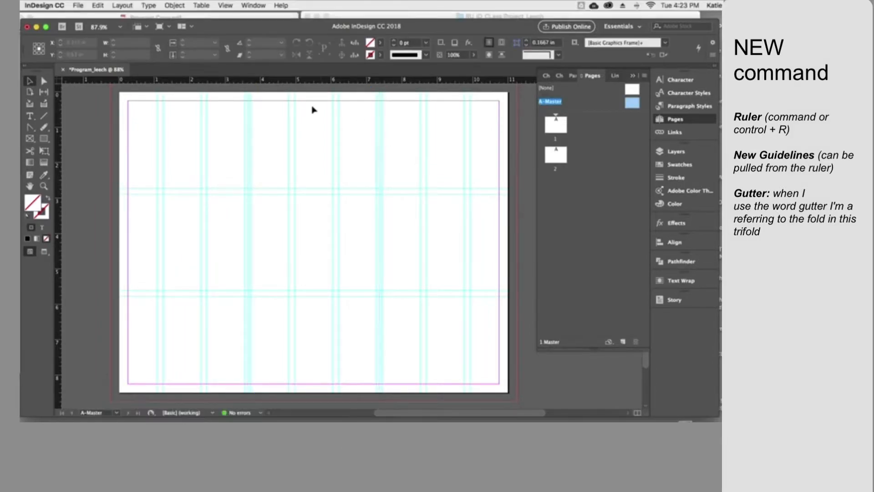
Adjust the two vertical fold guides on A-Master within the third and sixth column gutters.
click(246, 110)
drag(246, 110, 253, 112)
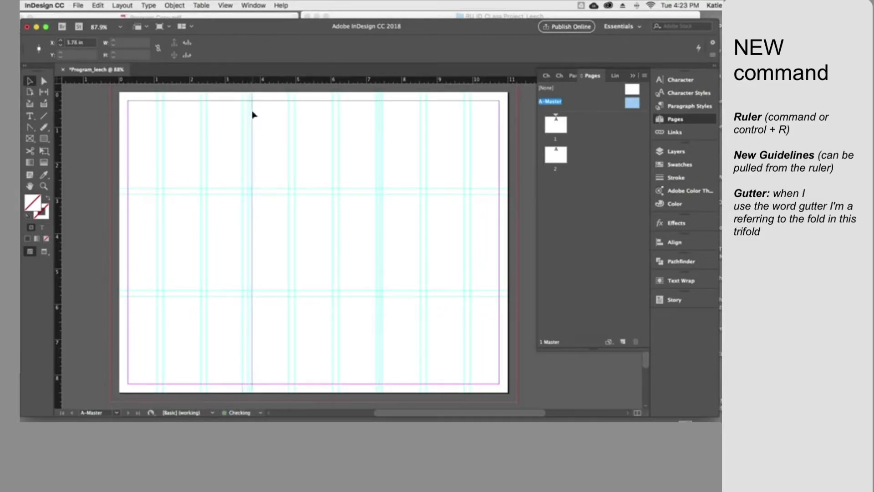
click(376, 115)
drag(376, 115, 362, 124)
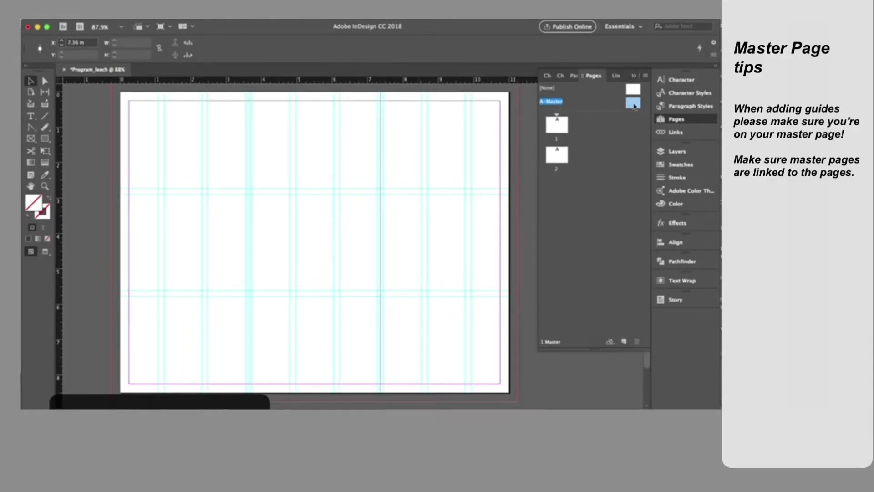
Check the A-Master guides on pages 1 and 2, finishing with page 1 open.
double_click(550, 128)
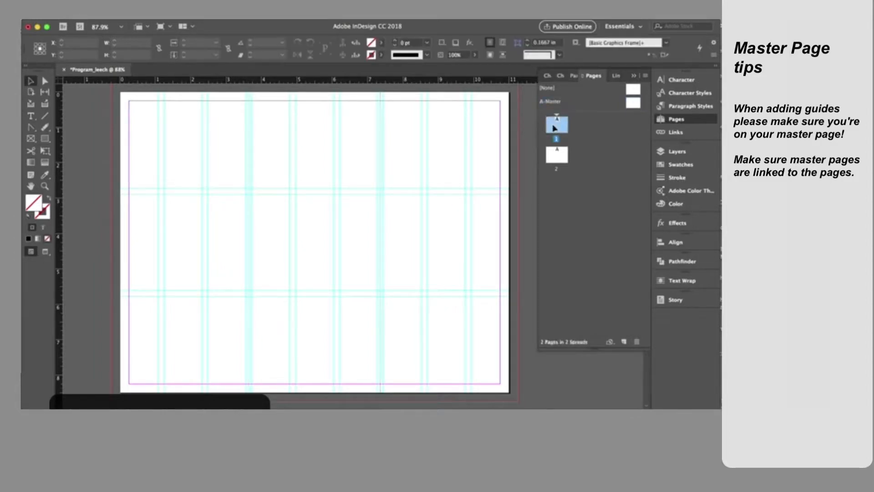
double_click(557, 154)
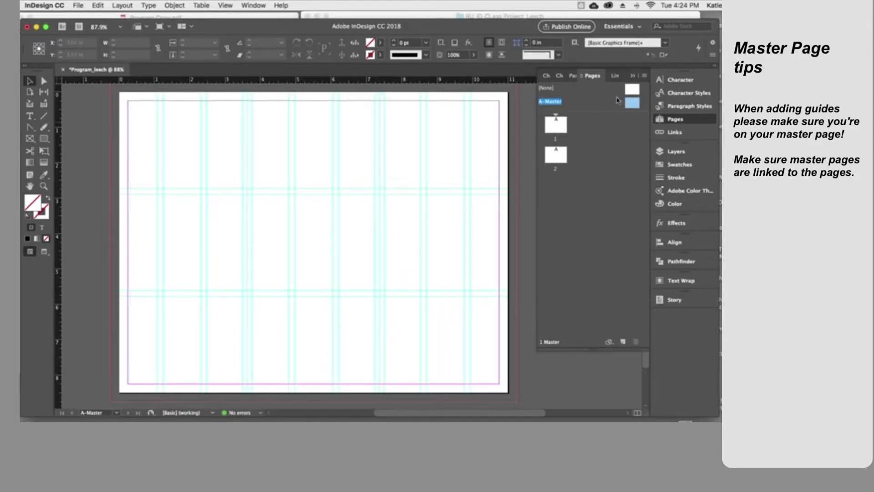
double_click(557, 126)
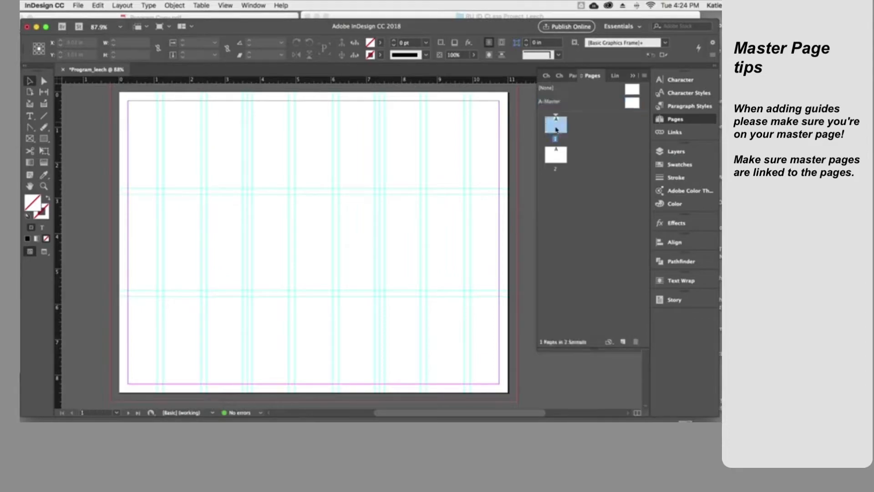
drag(293, 203, 447, 295)
drag(466, 161, 418, 194)
drag(210, 151, 295, 257)
drag(159, 191, 229, 291)
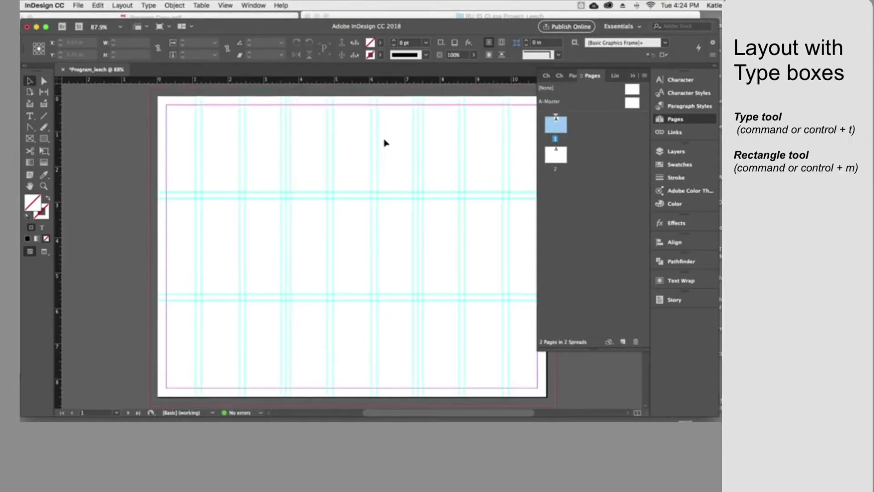
drag(409, 133, 331, 129)
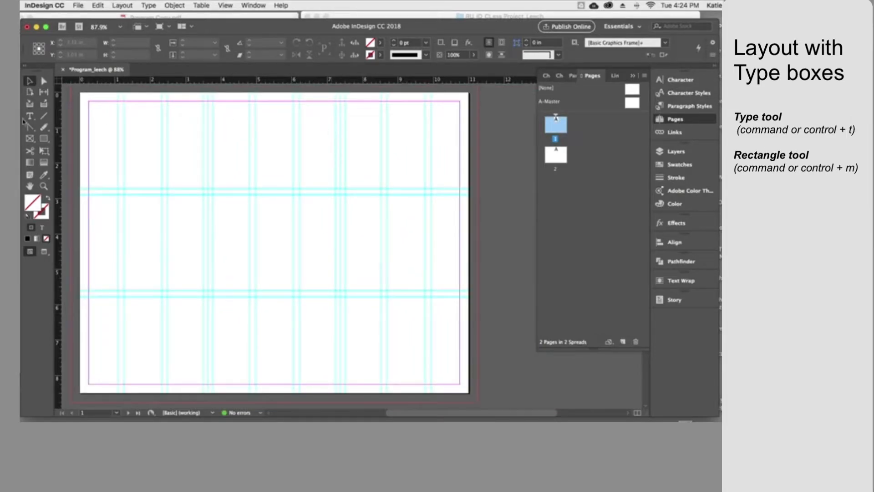
Draw an empty text frame over the upper two grid rows of page 1's left panel.
click(29, 116)
drag(88, 101, 203, 291)
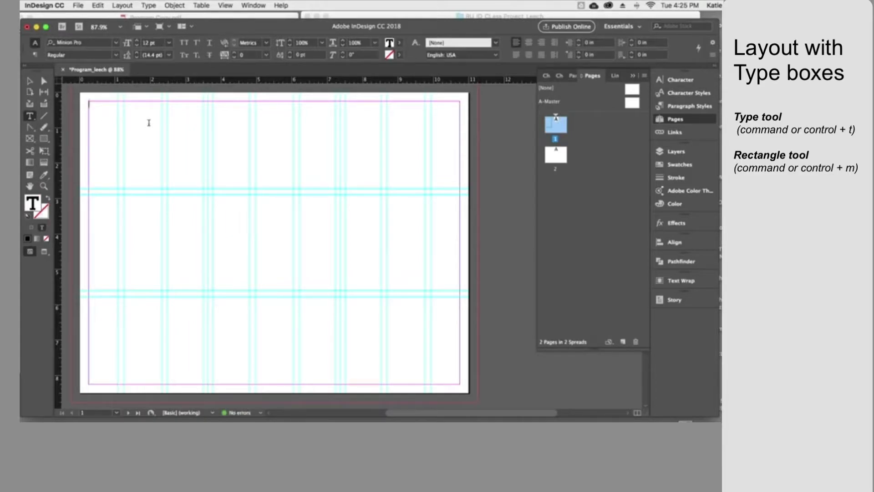
key(Escape)
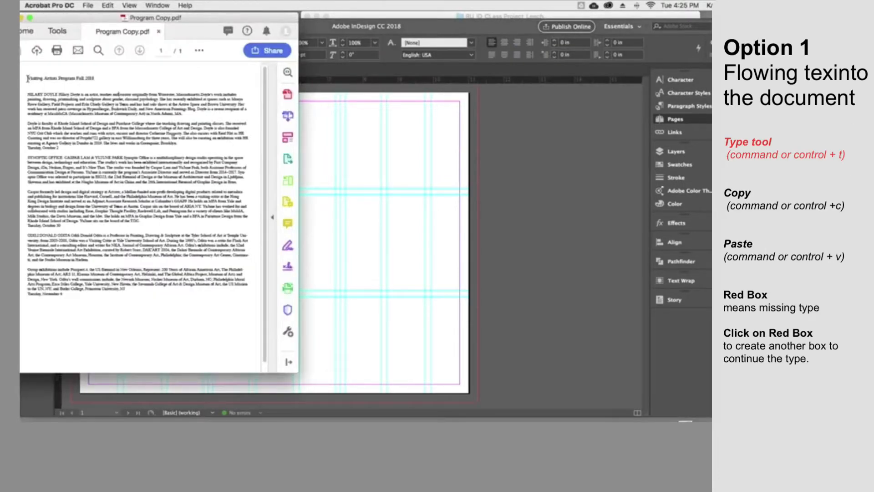
Copy all text from Program Copy.pdf in Acrobat and paste it in InDesign into a text frame over the left panel's upper two rows.
drag(28, 78, 160, 316)
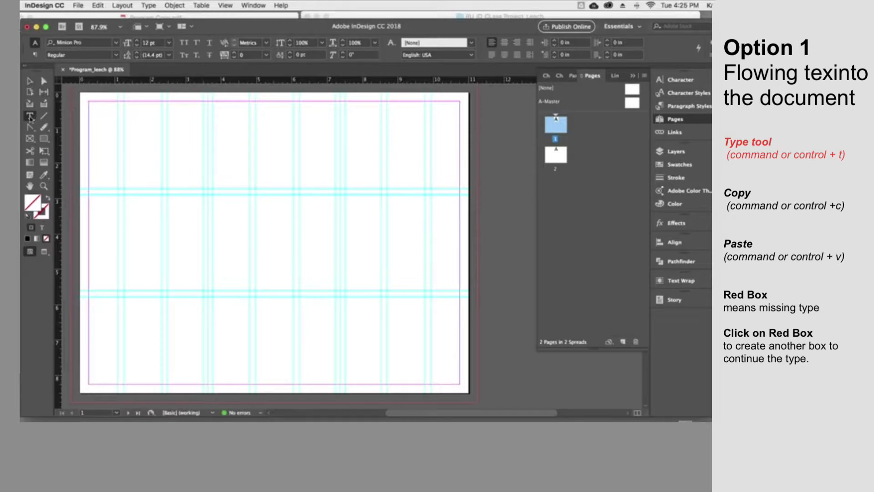
drag(30, 117, 74, 130)
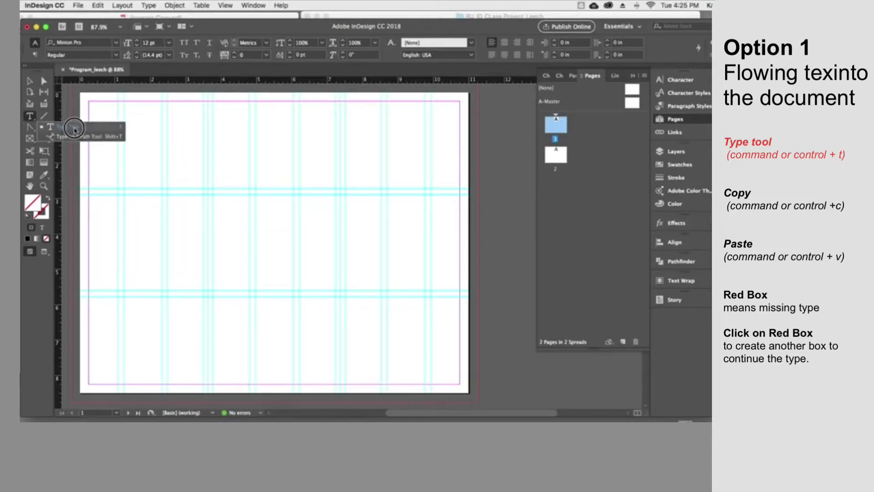
drag(74, 130, 204, 291)
key(super)
key(super+v)
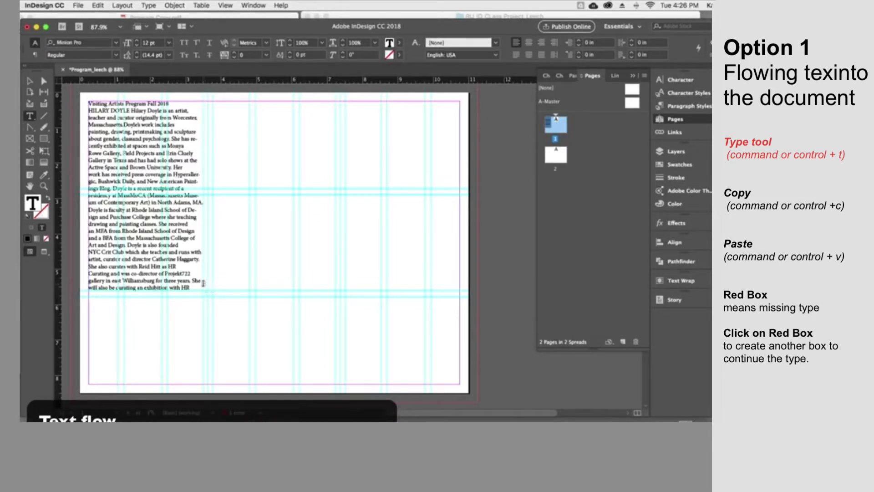
Thread the overset text into a second frame and fit it to the upper two rows of the middle panel.
click(30, 82)
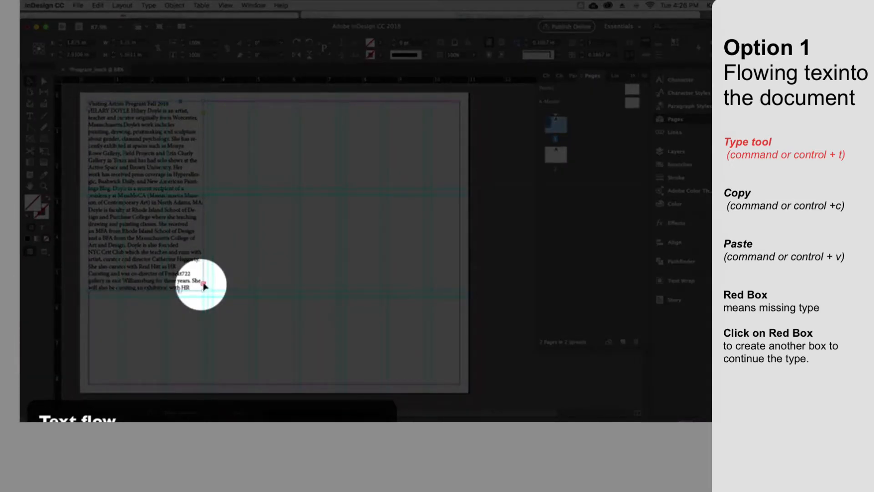
click(203, 285)
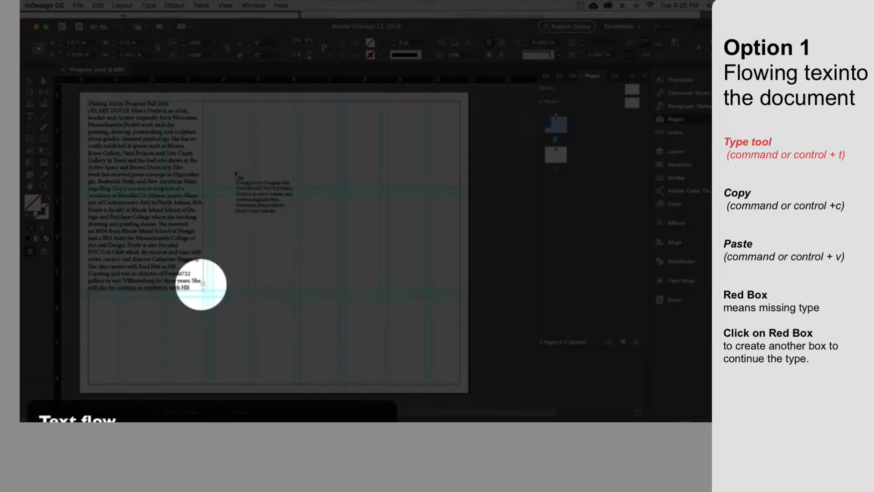
click(226, 115)
click(215, 103)
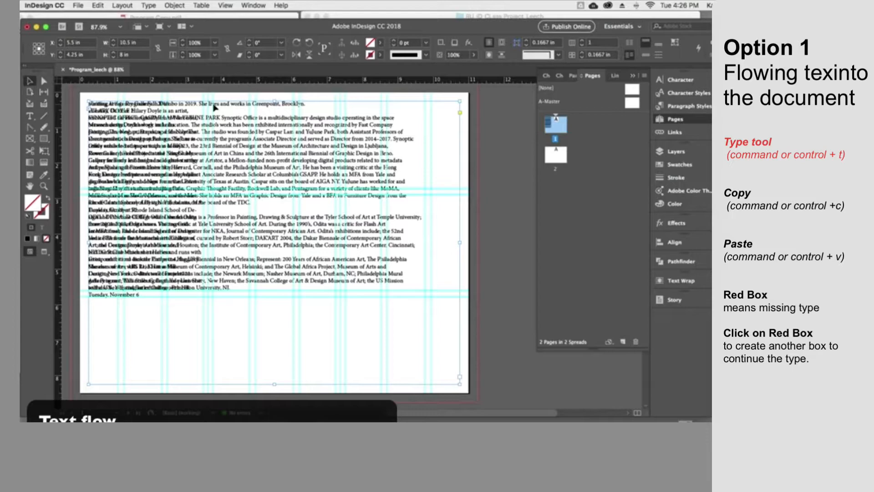
drag(214, 107, 339, 115)
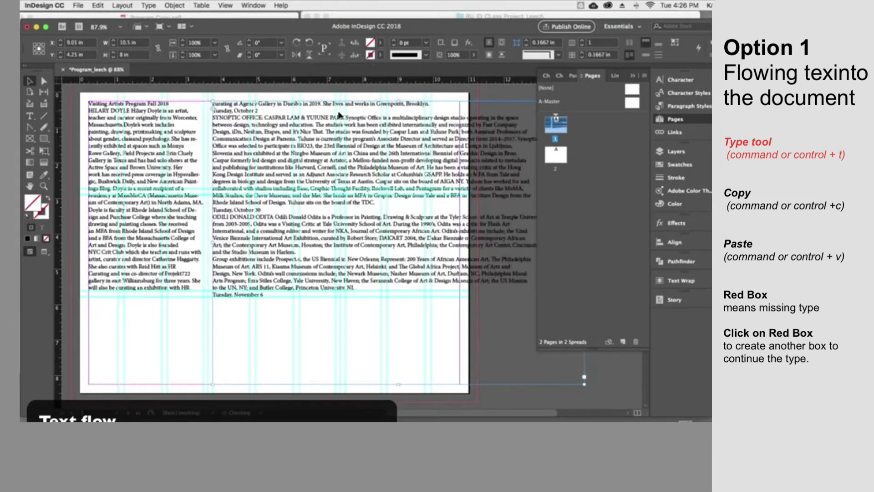
mouse_move(585, 385)
mouse_down()
mouse_move(404, 357)
mouse_move(336, 358)
mouse_move(335, 290)
mouse_up()
click(337, 284)
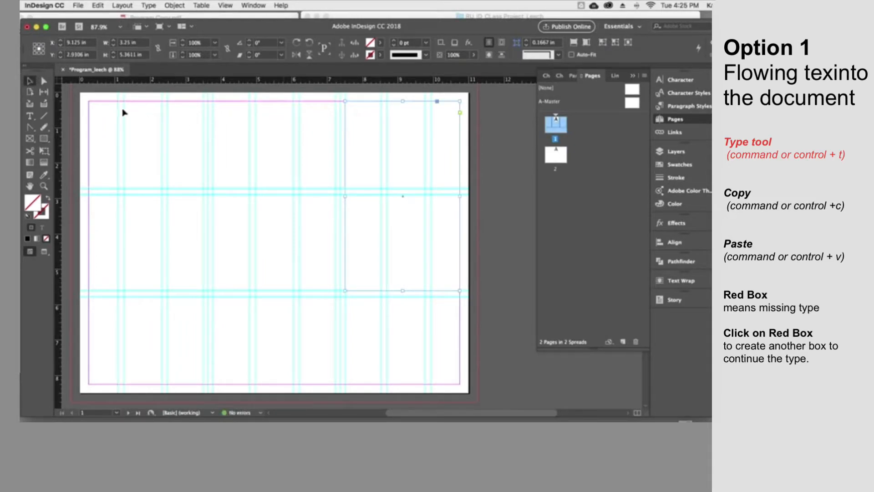
Lay out a rectangle over the upper two grid rows of each of the three panels and fill them light grey.
click(400, 194)
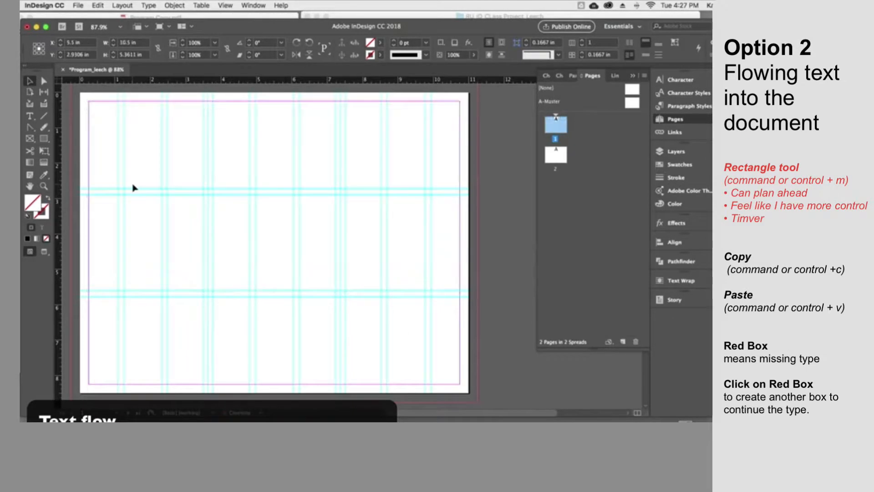
click(132, 188)
click(44, 138)
drag(345, 101, 460, 290)
click(380, 42)
click(318, 108)
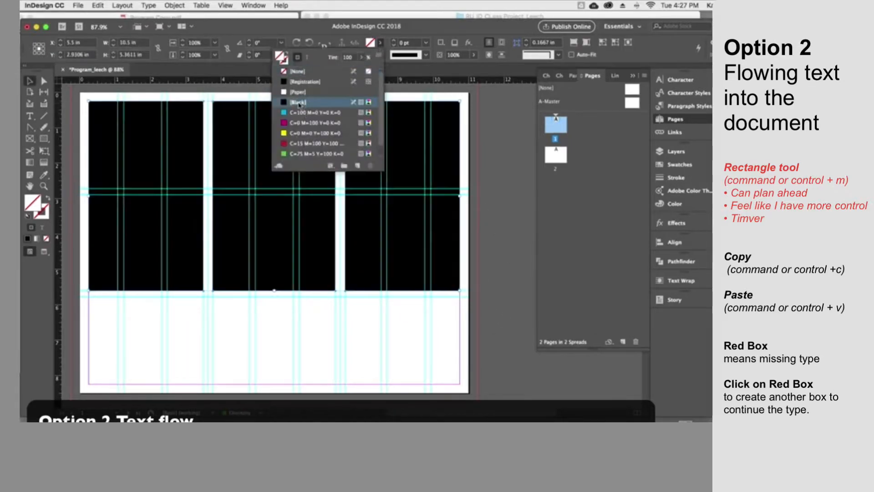
click(50, 108)
Turn the left grey rectangle into a text frame and paste the copied program text into it.
click(30, 116)
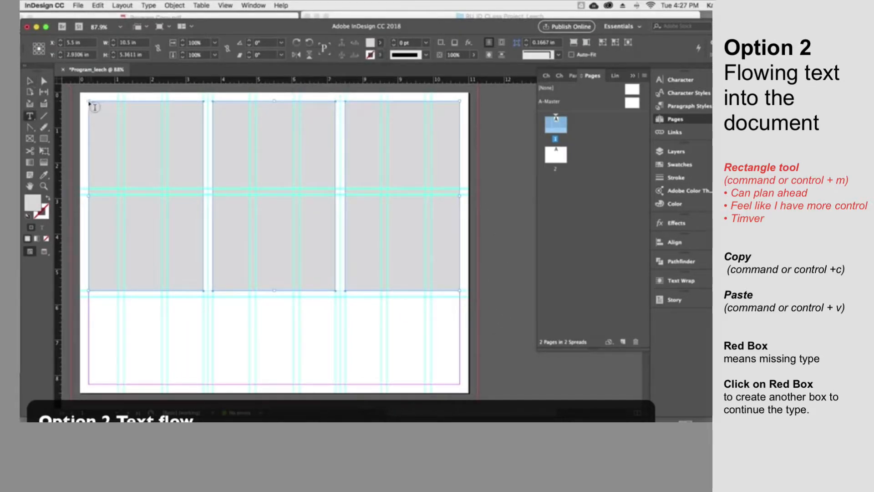
click(89, 104)
key(super+v)
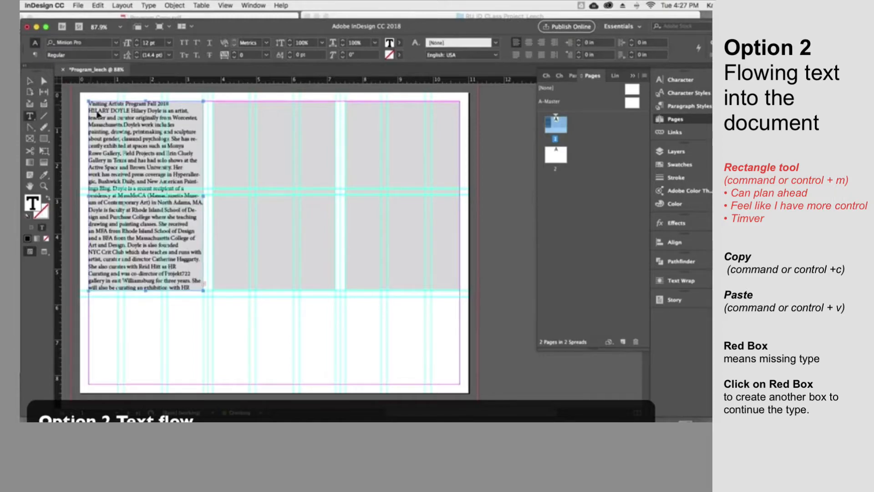
Thread the left frame's overset text into the middle grey rectangle.
key(Escape)
click(207, 288)
click(214, 104)
click(214, 105)
key(super+z)
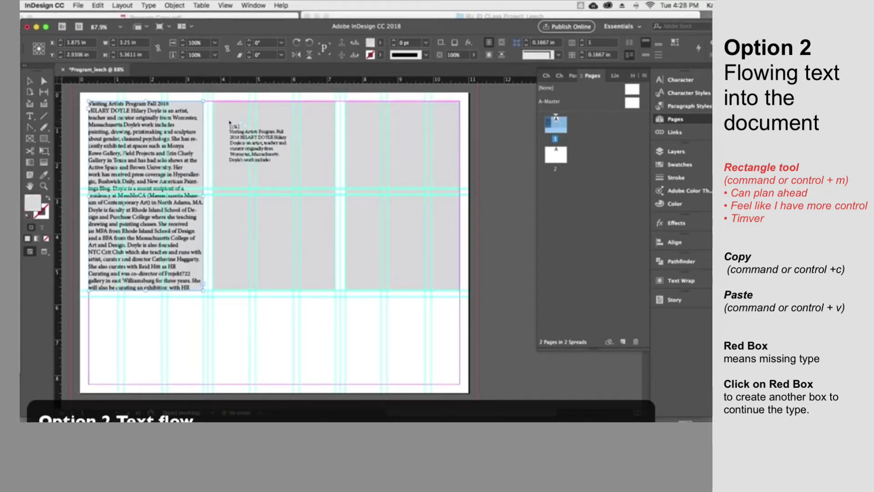
click(226, 107)
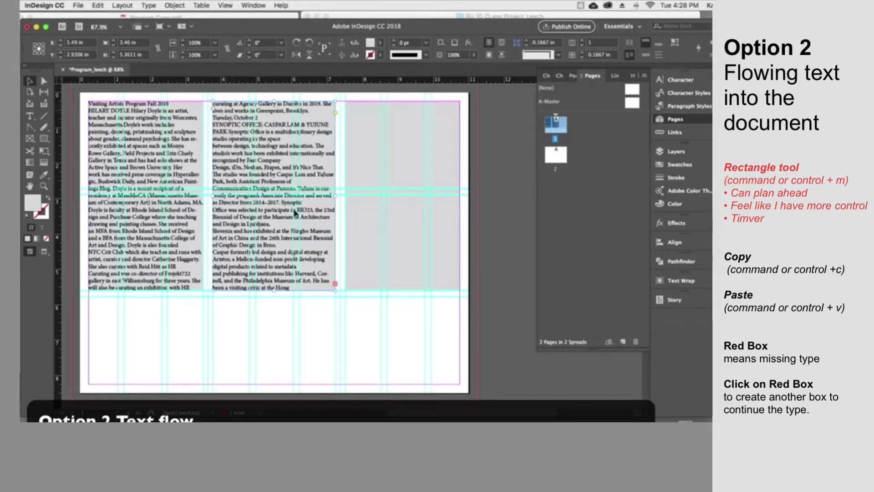
Thread the middle frame's overset text into the right rectangle and remove the grey fill from all three frames.
click(335, 283)
click(371, 107)
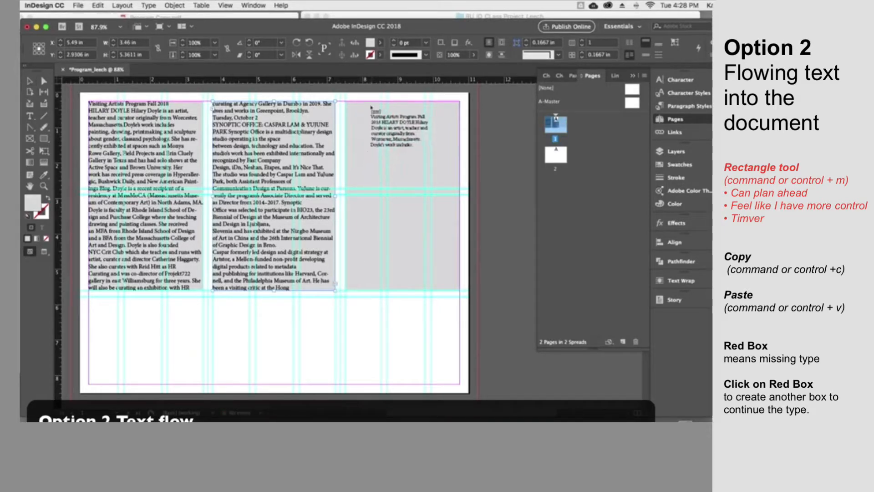
click(357, 105)
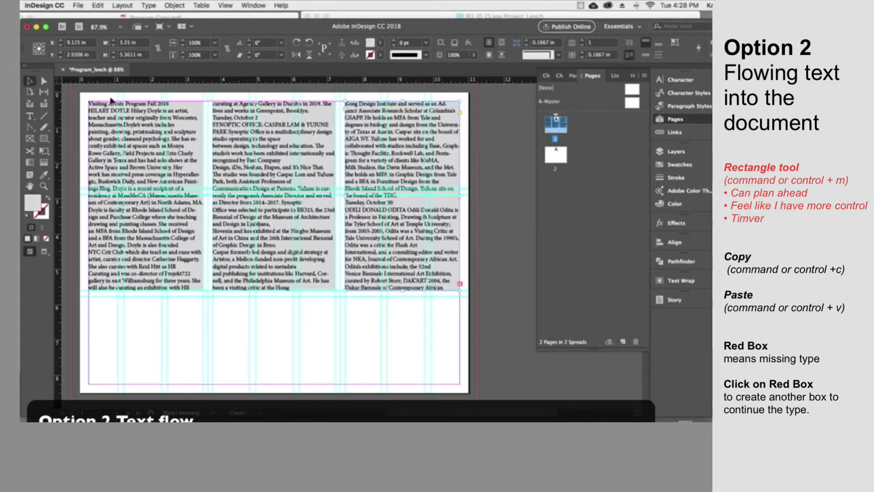
click(161, 182)
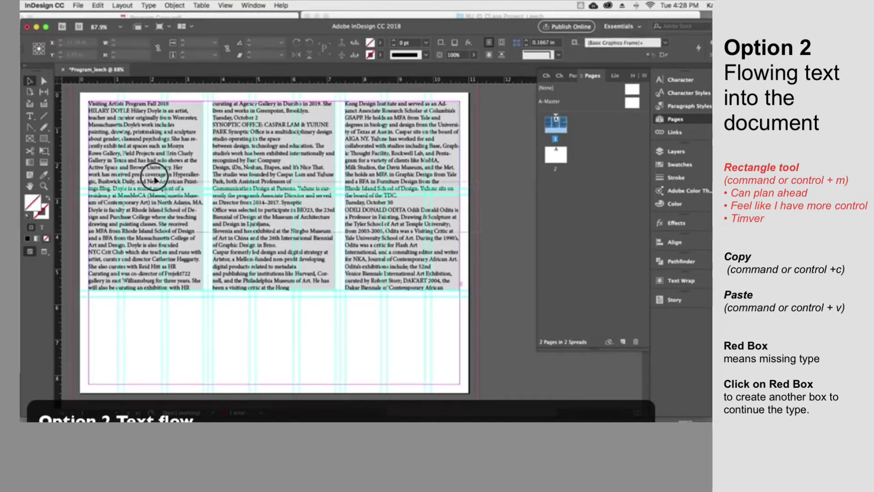
click(380, 45)
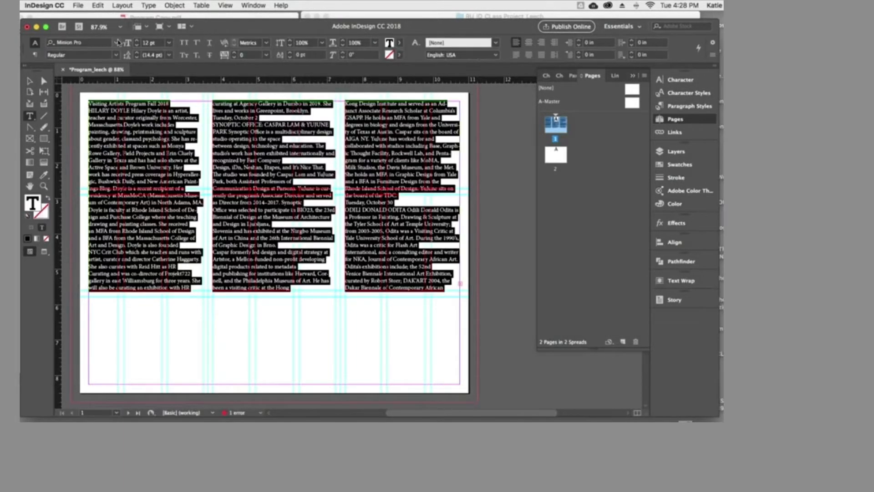
Format the selected program text as Helvetica Regular at 10 pt with Optical kerning.
click(117, 42)
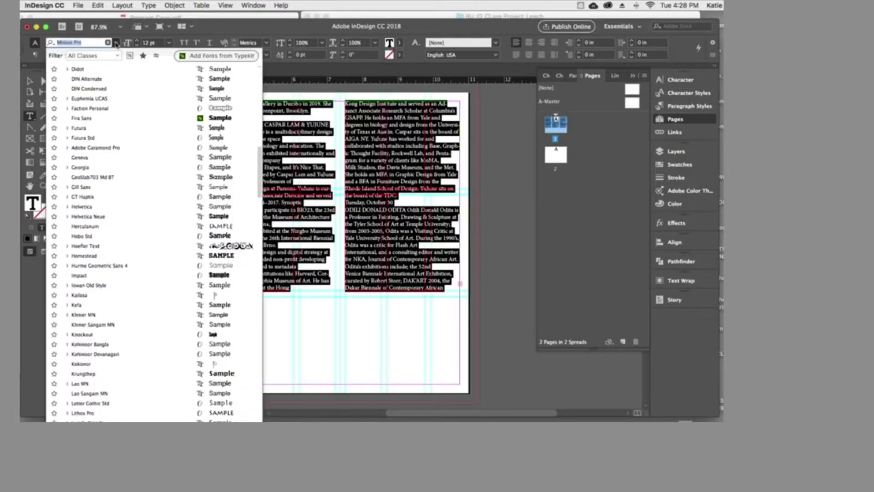
scroll(110, 127, up, 10)
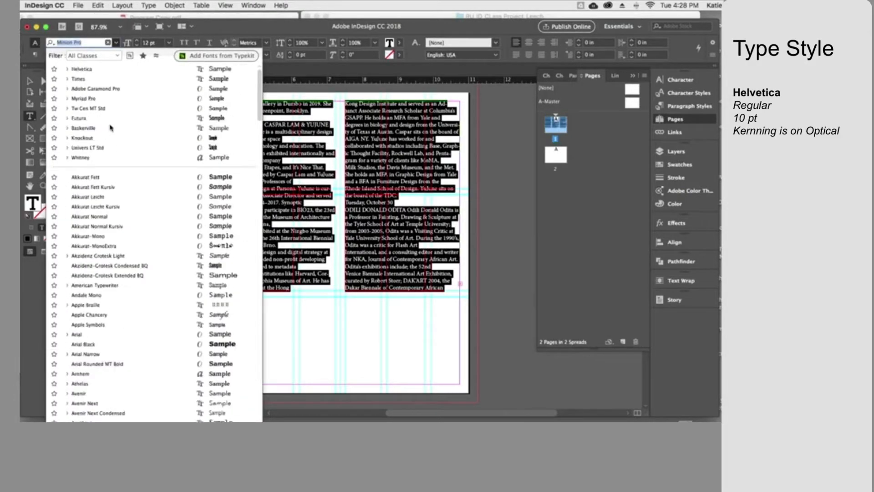
click(101, 72)
click(169, 43)
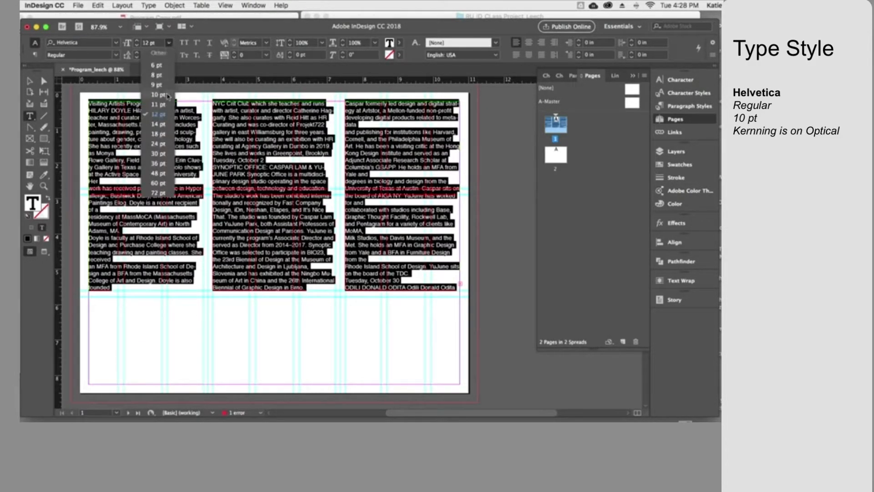
click(167, 95)
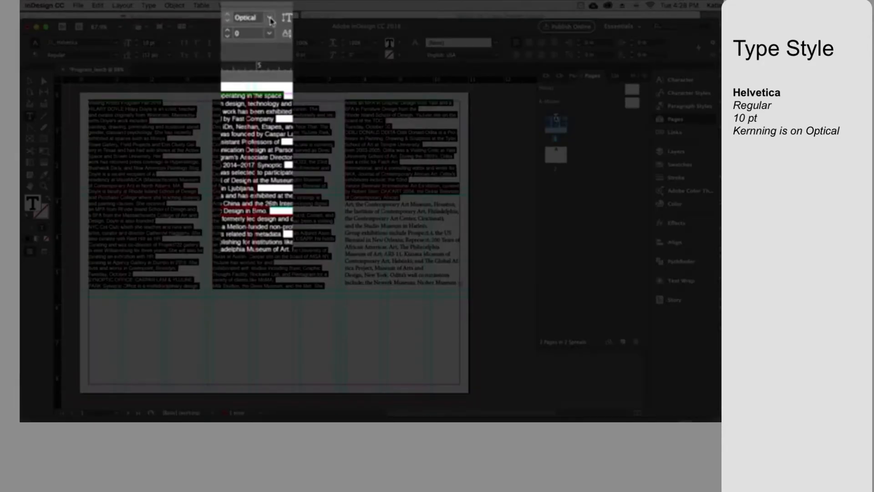
click(266, 42)
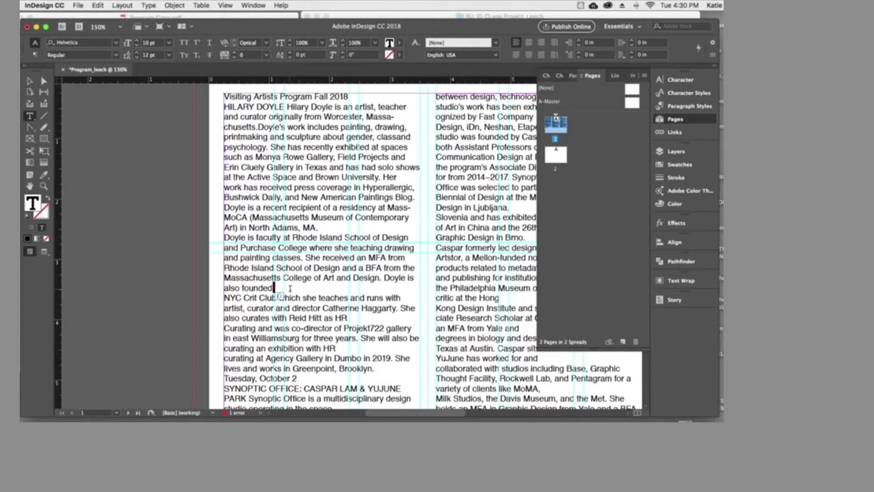
Try to remove the line break after "also founded" and compare the paragraph breaks with Program Copy.pdf in Acrobat, returning to InDesign.
key(Delete)
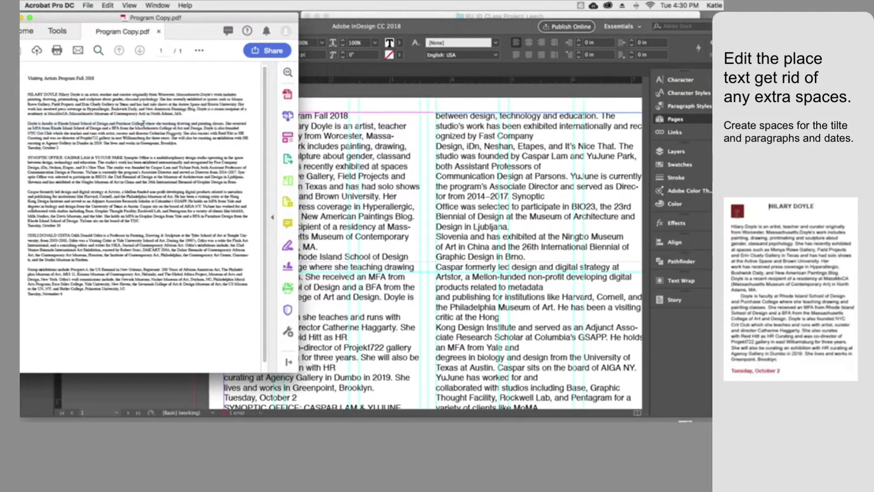
key(super+equal)
key(super+equal)
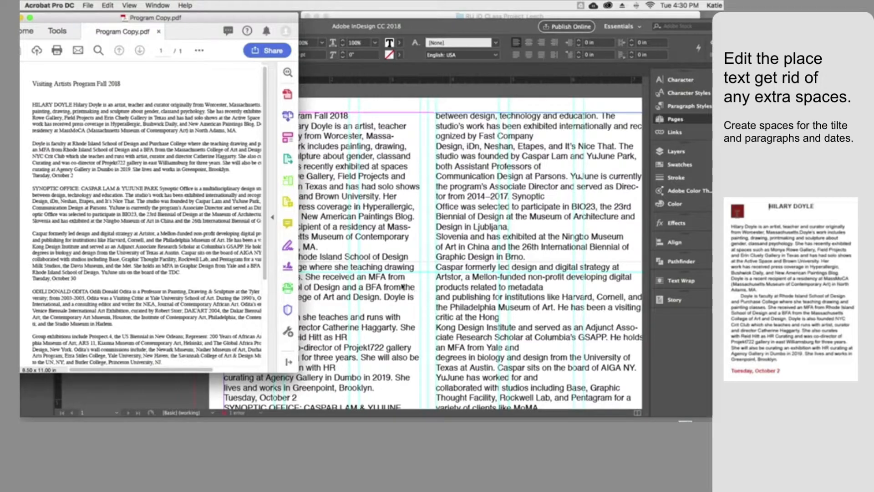
click(298, 258)
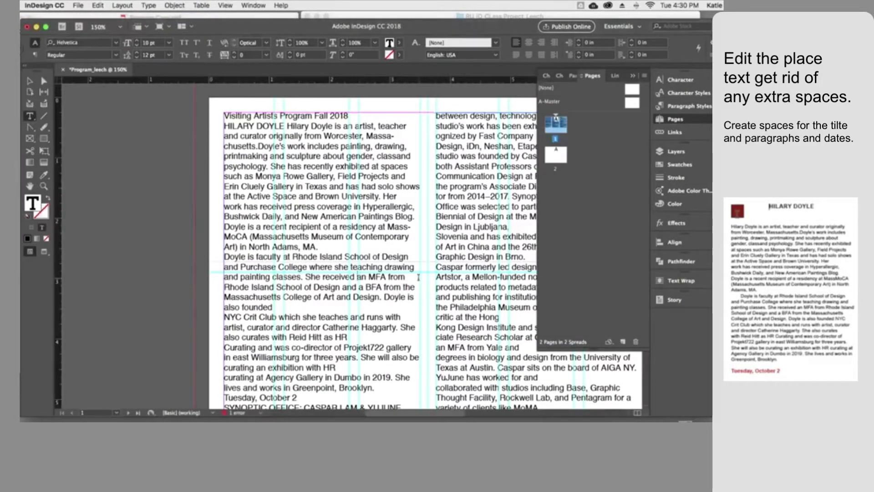
Set all the threaded program text across the three columns to 9 pt.
scroll(398, 301, down, 2)
click(273, 288)
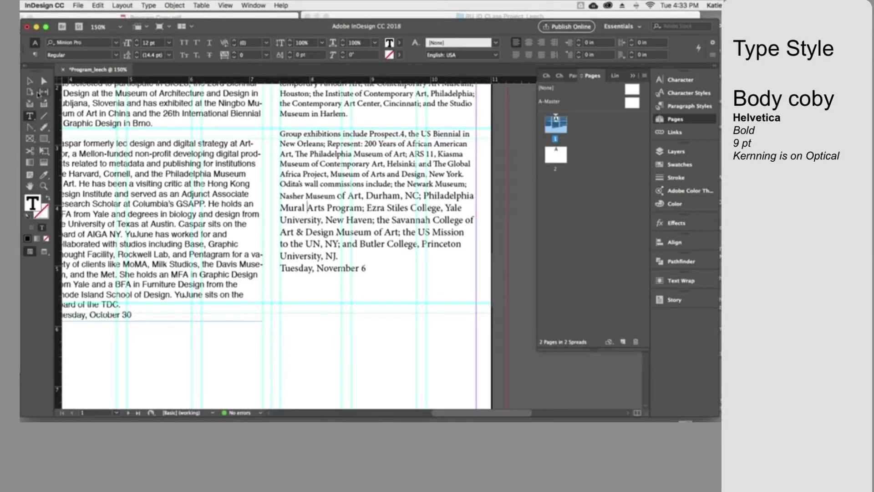
click(29, 81)
click(390, 280)
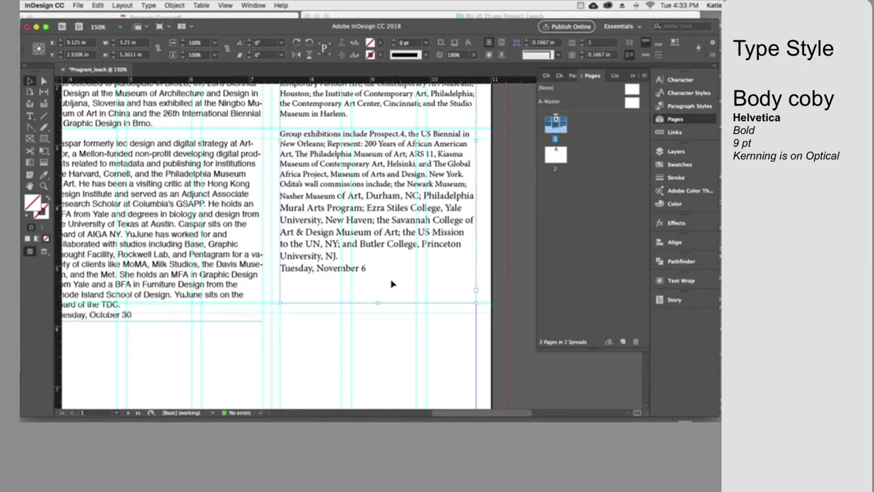
double_click(394, 284)
drag(345, 272, 92, 74)
click(169, 43)
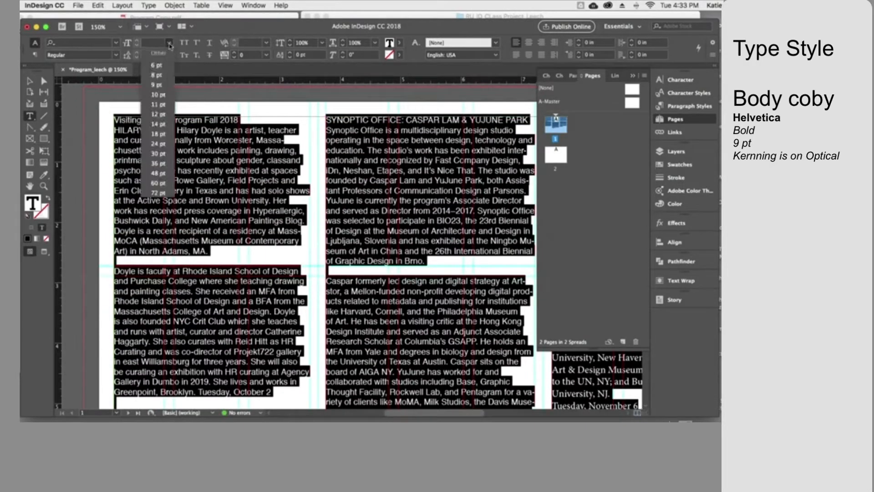
click(165, 95)
scroll(300, 268, down, 6)
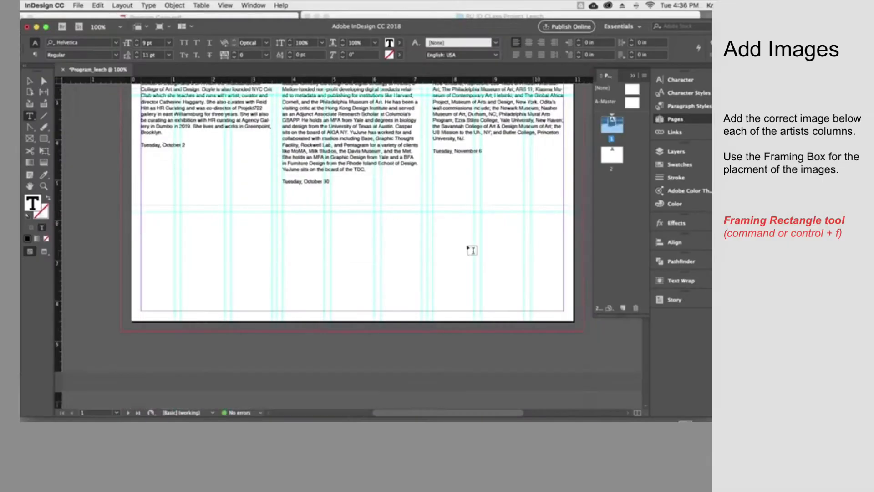
Draw three rectangular image frames about 2.25 in tall, one beneath each artist's text column.
key(f)
drag(142, 211, 272, 303)
mouse_move(283, 211)
mouse_down()
mouse_move(425, 314)
mouse_move(422, 302)
mouse_up()
drag(433, 211, 564, 302)
Extend the bottom edges of all three image frames down to the page margin, making them about 2.47 in tall.
click(43, 80)
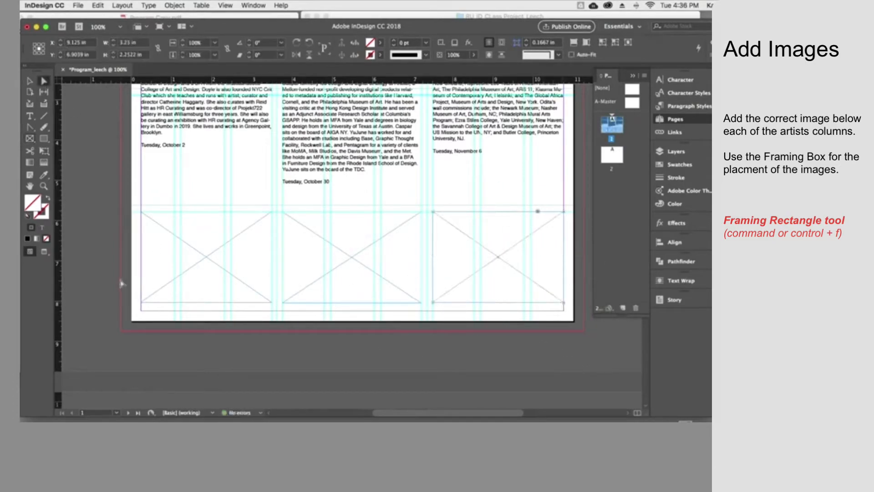
click(29, 80)
click(206, 302)
drag(206, 302, 206, 311)
click(352, 302)
drag(352, 303, 352, 312)
click(498, 303)
drag(498, 303, 499, 311)
Place the artists' images in the three frames and adjust the image inside the right frame.
click(78, 5)
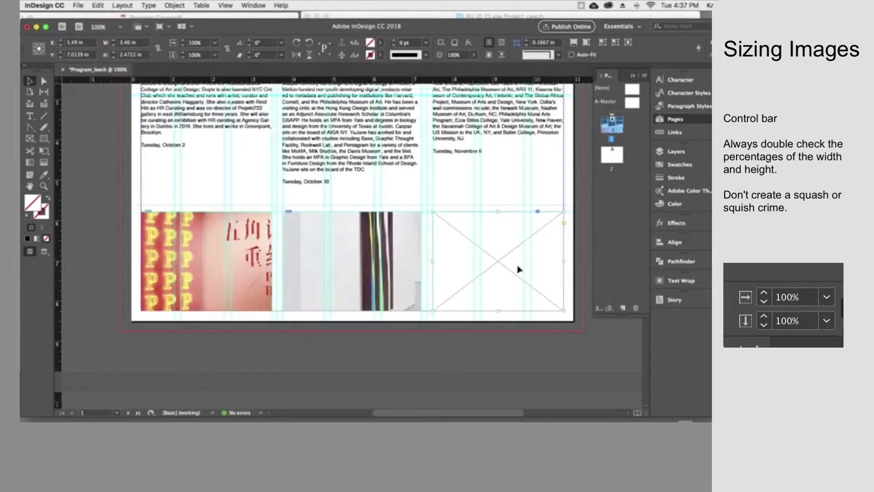
click(517, 267)
drag(517, 267, 542, 286)
Round the right image's horizontal scale to 85% and confirm the scaling values.
click(200, 39)
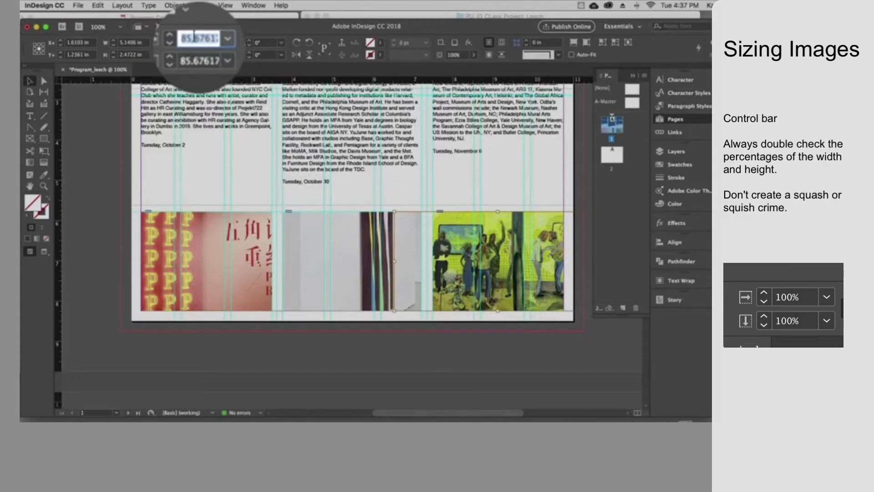
text(85)
key(Tab)
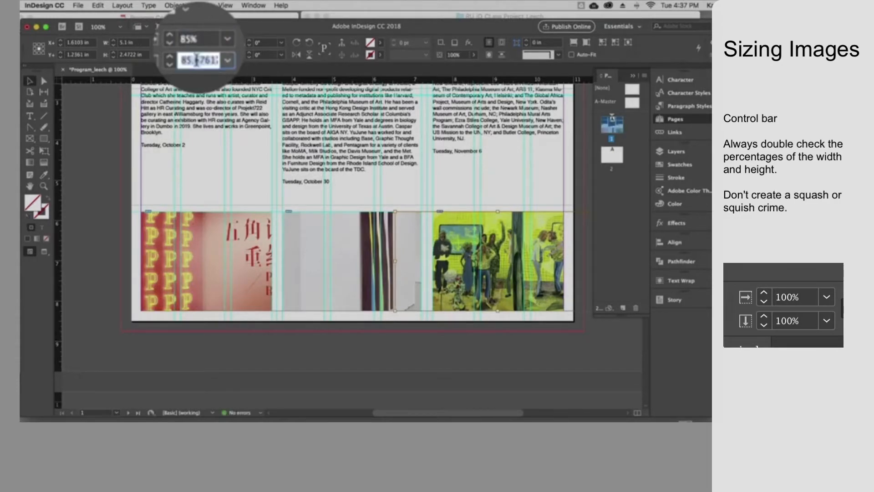
key(Return)
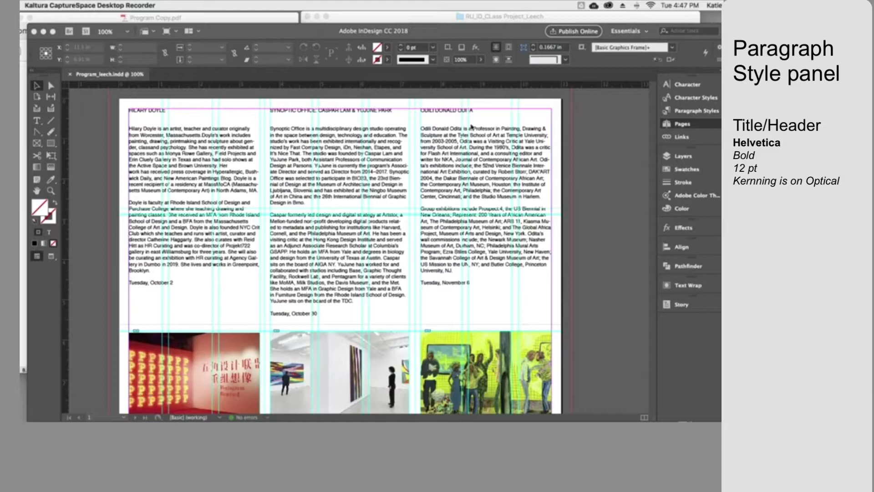
Format the artist name heading the left column as Helvetica Bold at 12 pt.
click(153, 128)
double_click(154, 126)
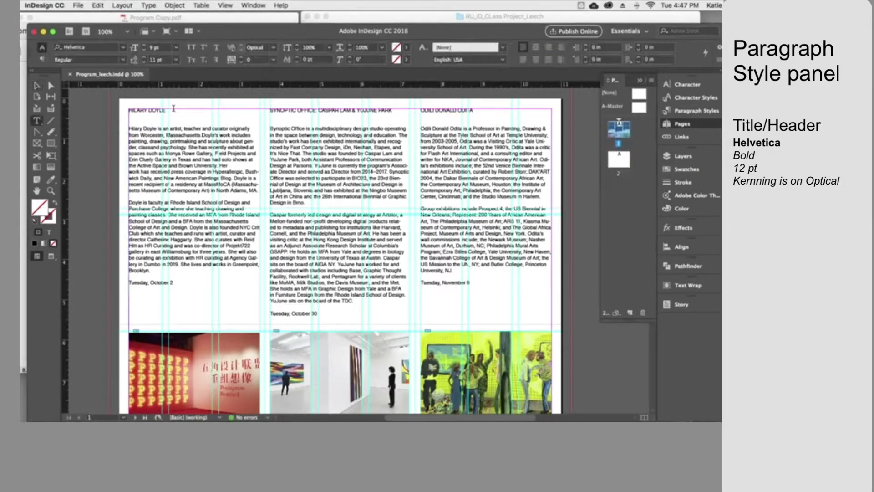
drag(173, 112, 103, 107)
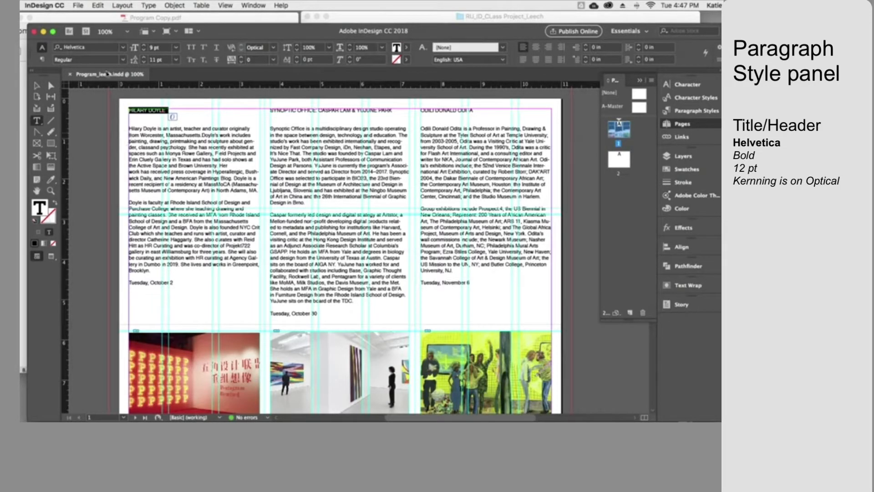
click(123, 48)
click(123, 48)
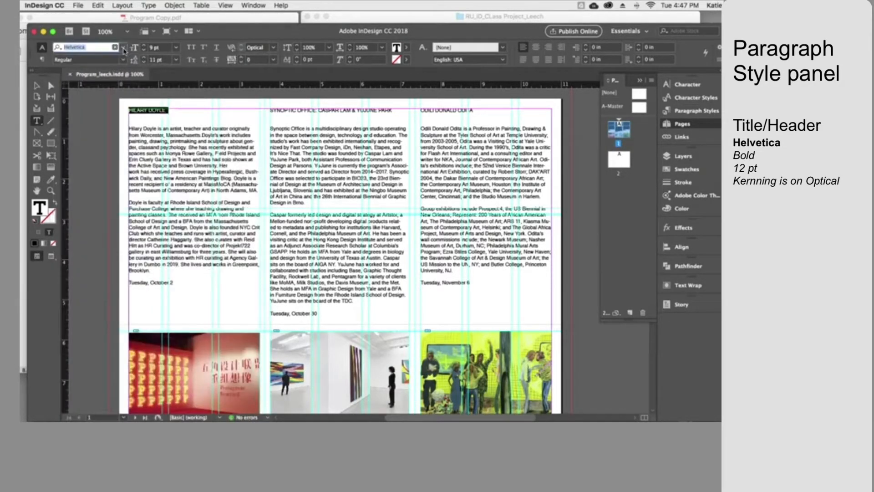
click(124, 60)
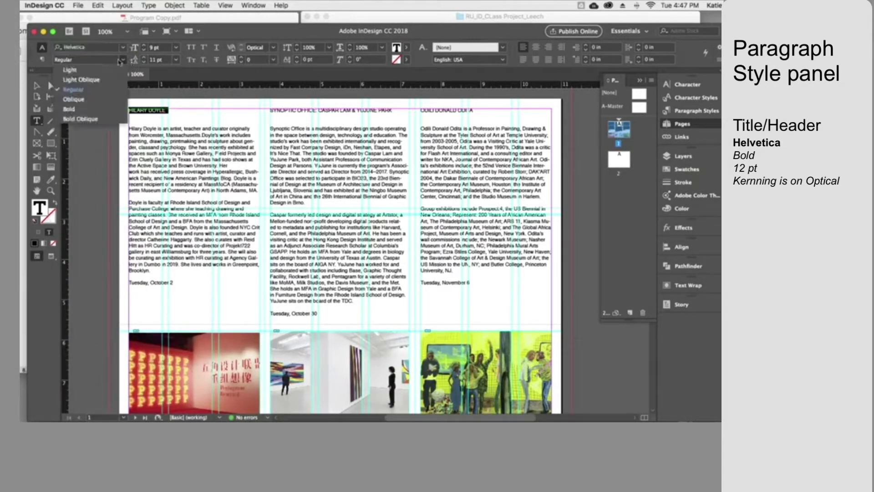
click(88, 110)
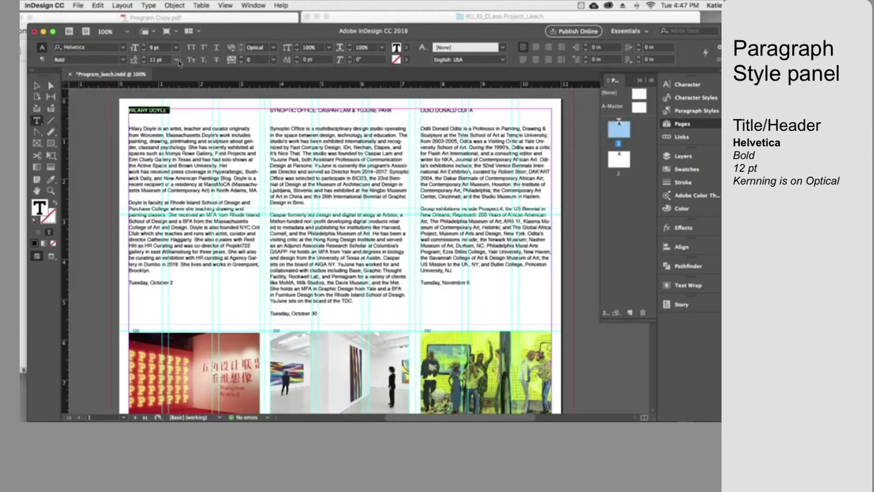
click(175, 47)
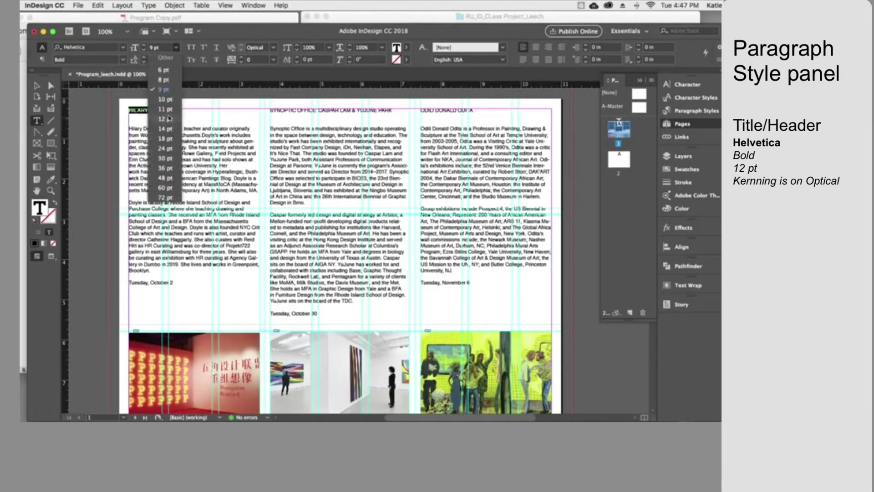
click(166, 118)
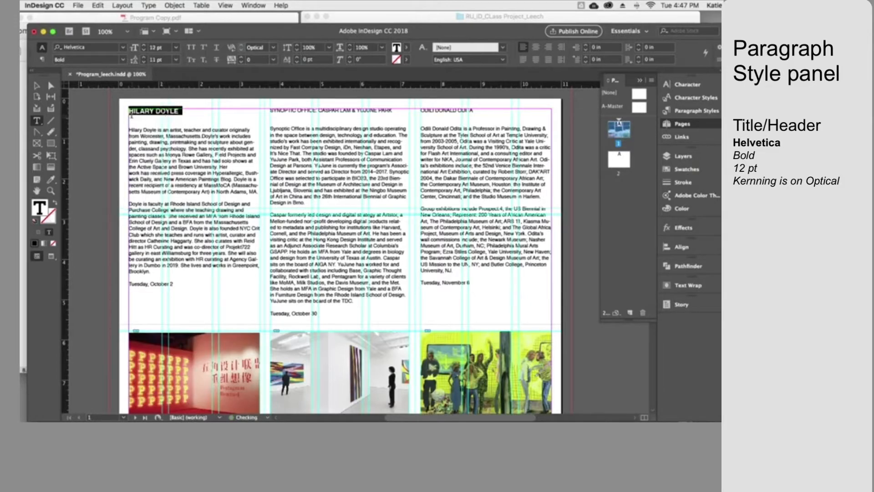
Insert a tab before the left column's header and give it a left tab stop at about 0.99 in.
click(129, 112)
key(Tab)
drag(214, 113, 104, 115)
click(148, 5)
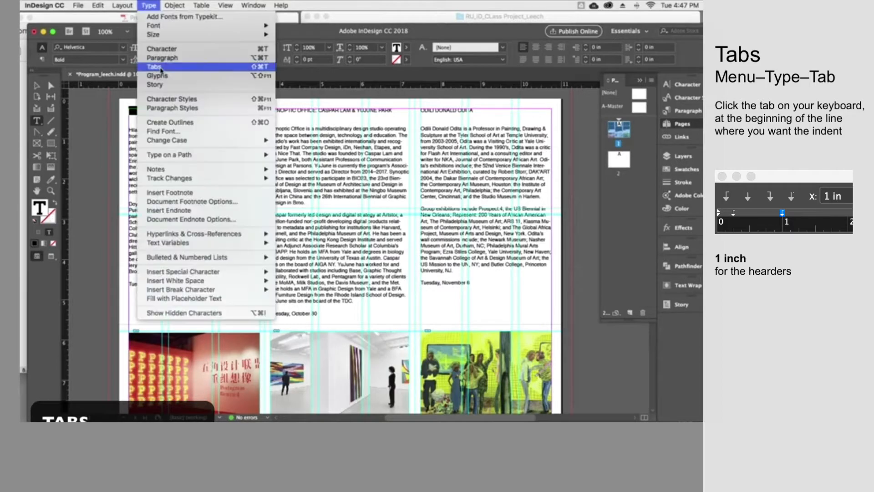
click(160, 68)
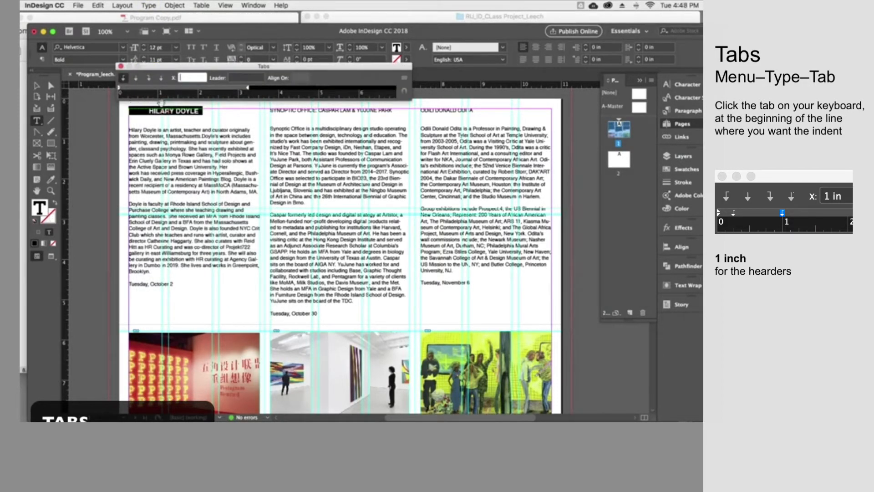
drag(169, 91, 158, 88)
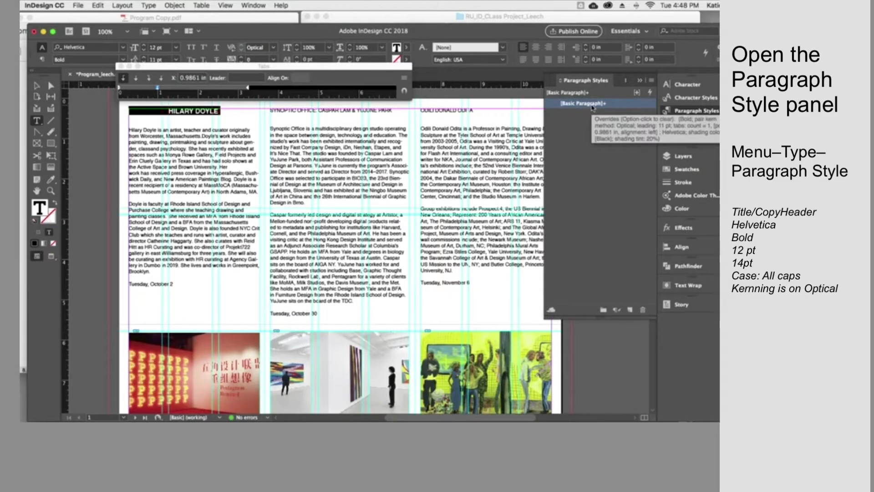
Clear the header's overrides back to Basic Paragraph and create a new paragraph style named "Copy header".
alt+click(592, 103)
click(630, 309)
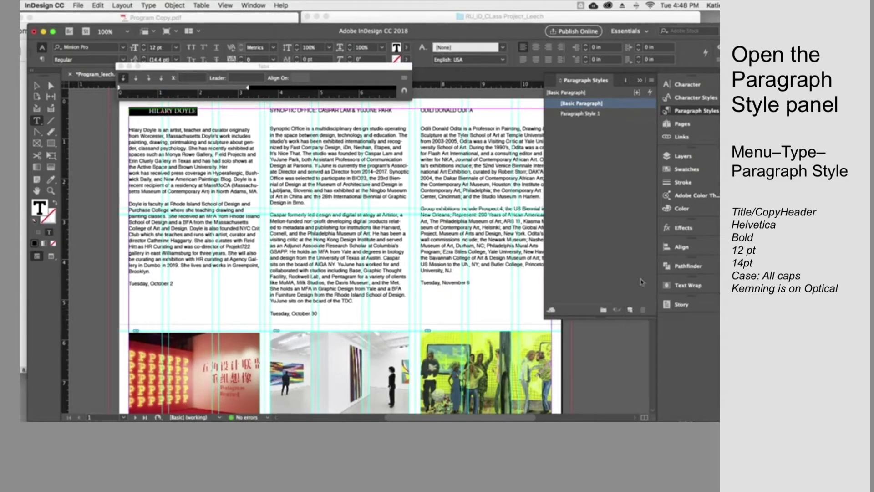
double_click(579, 114)
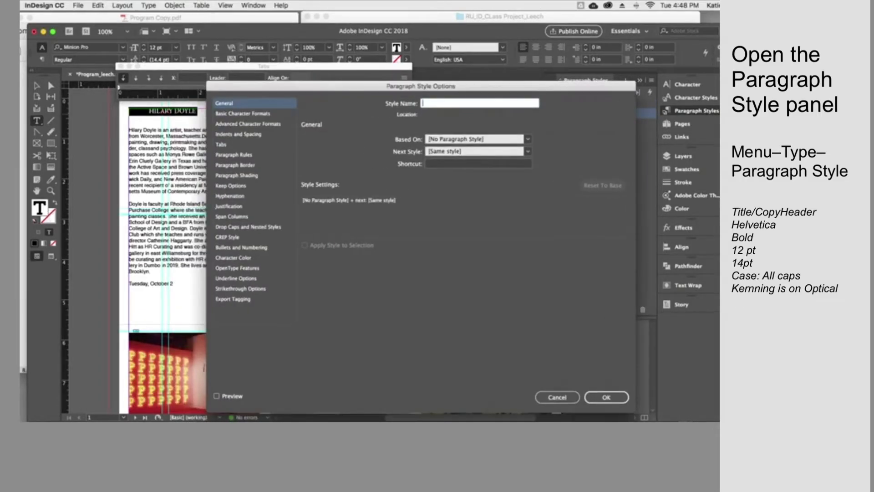
text(Copy header)
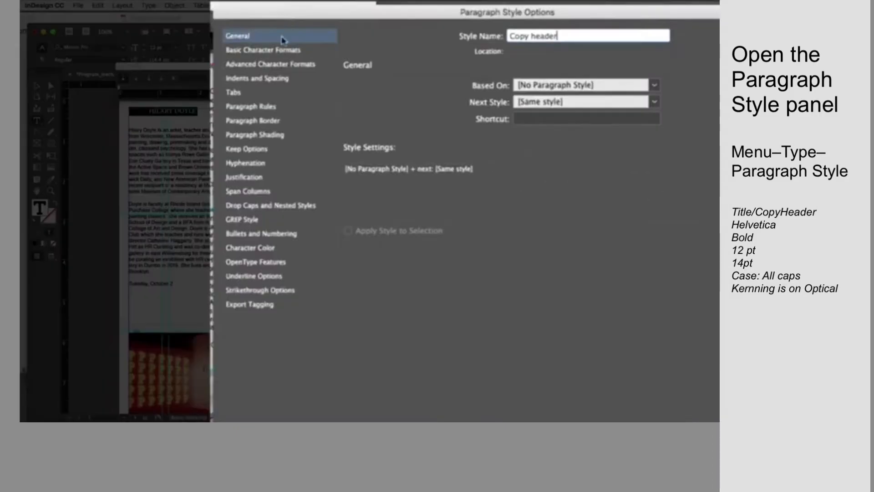
Set the Copy header style's character format to Helvetica Bold, 12 pt, Optical kerning and All Caps.
click(278, 53)
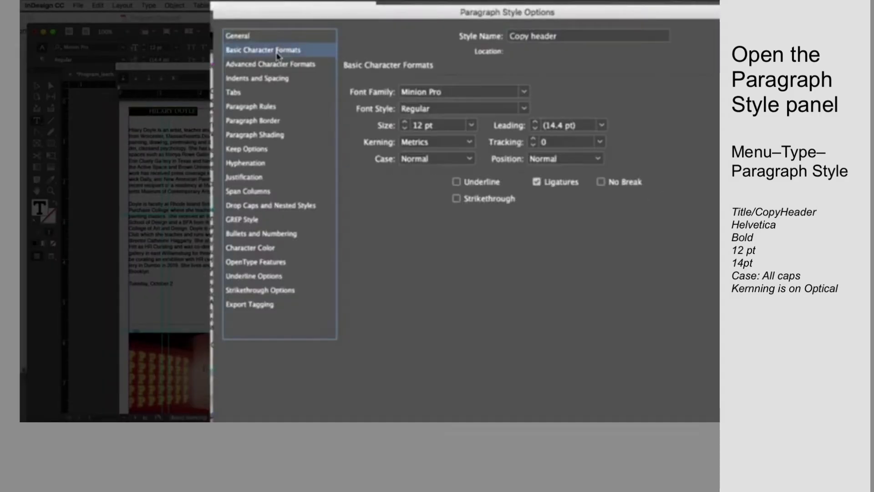
click(524, 92)
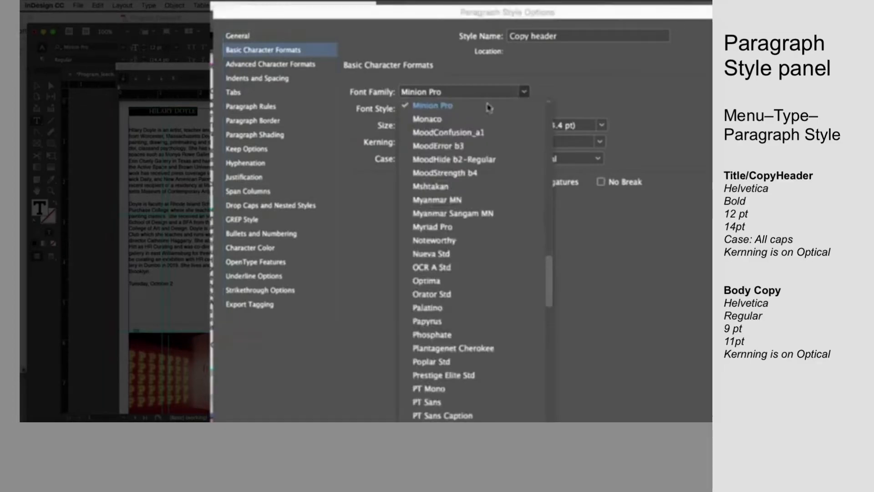
click(525, 109)
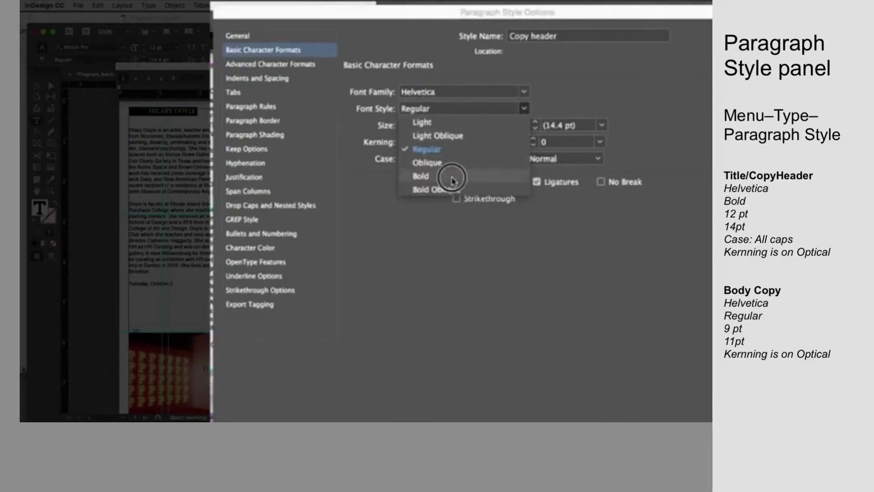
click(451, 176)
click(472, 129)
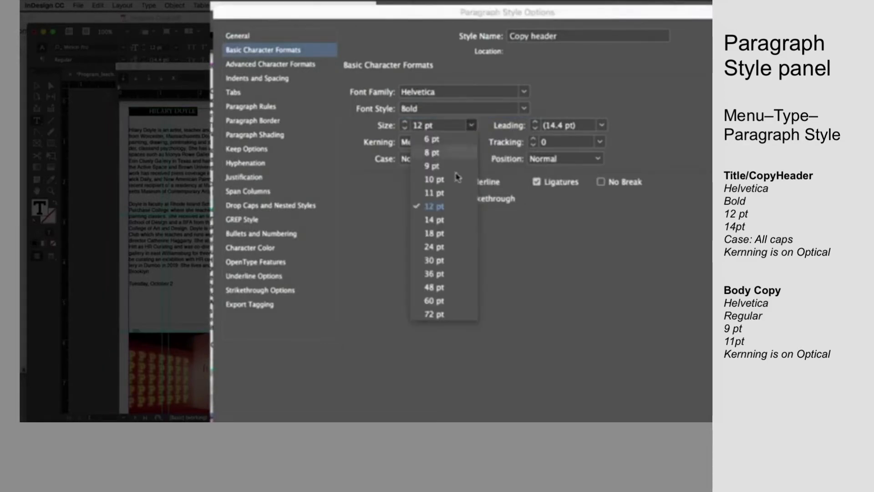
click(459, 217)
text(12)
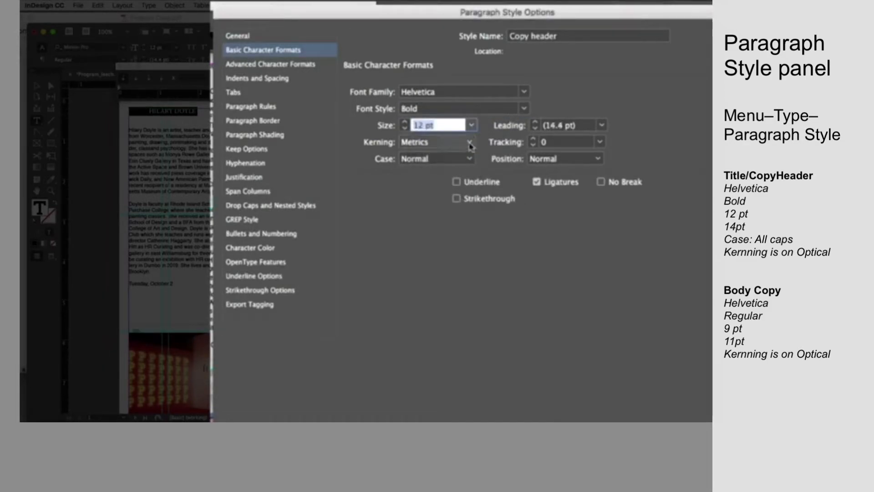
click(469, 142)
click(457, 156)
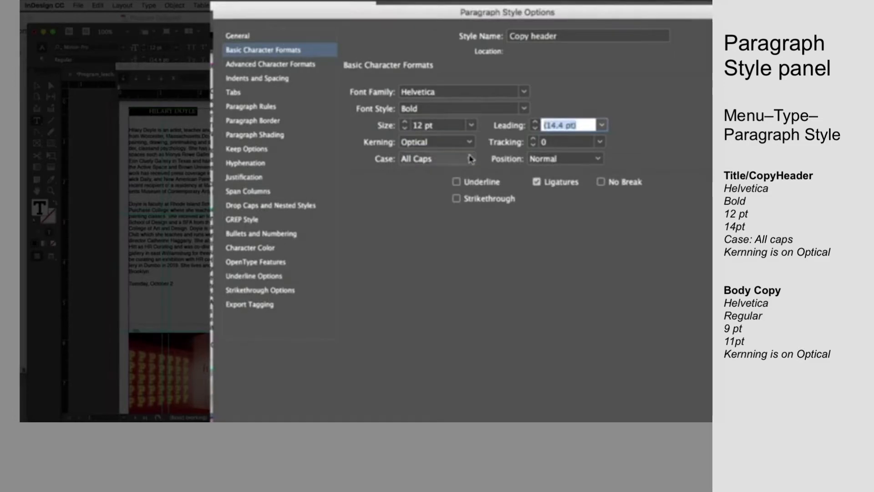
click(471, 159)
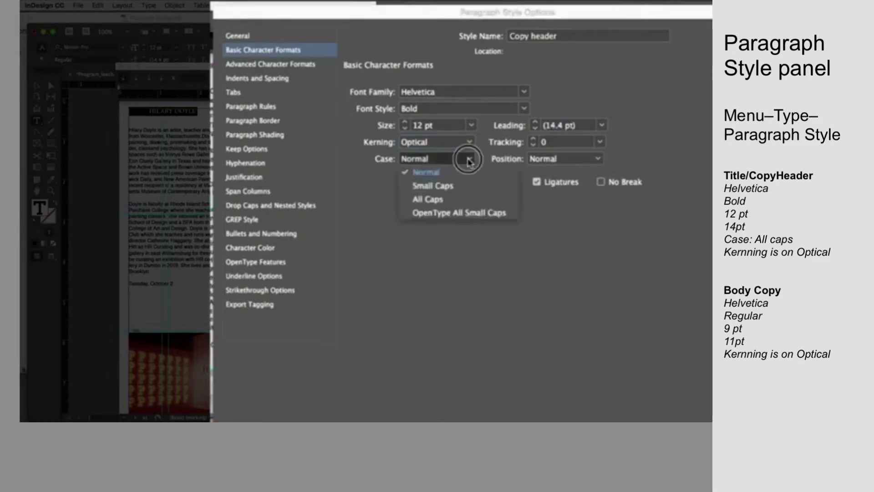
click(450, 199)
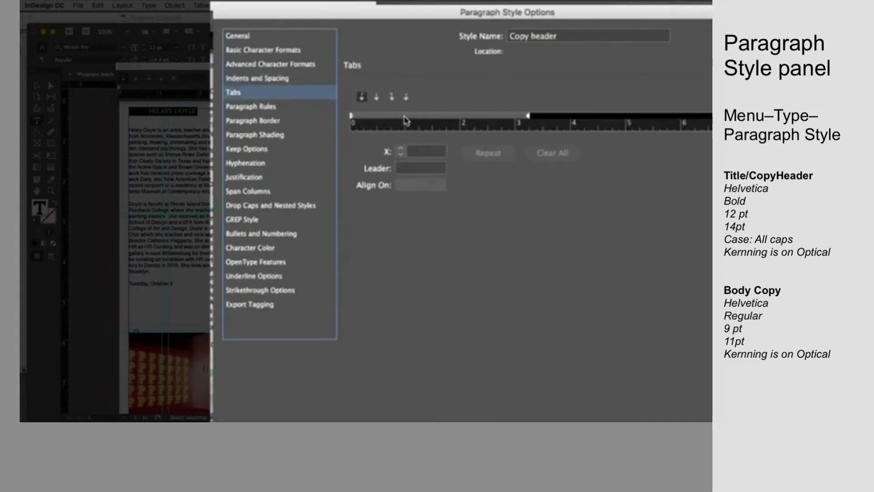
Add a 1 in tab stop to the Copy header style and set its character color to C=0 M=100 Y=0 K=0.
click(405, 117)
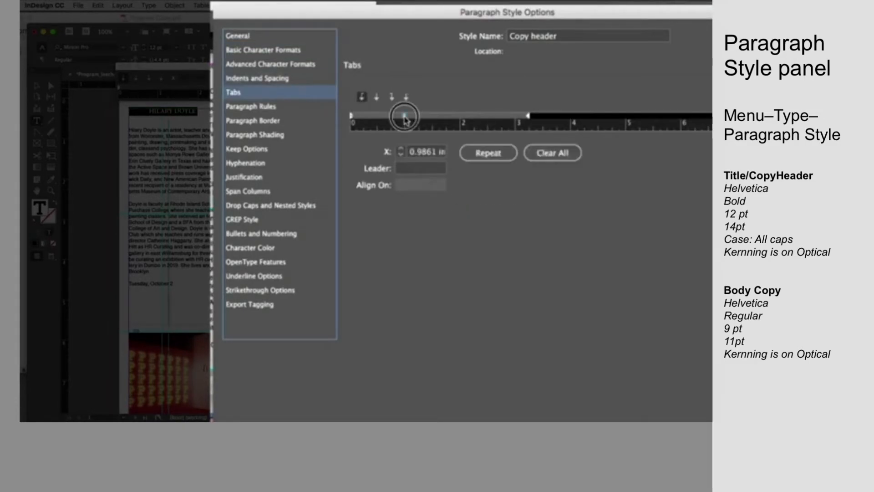
drag(405, 118, 406, 119)
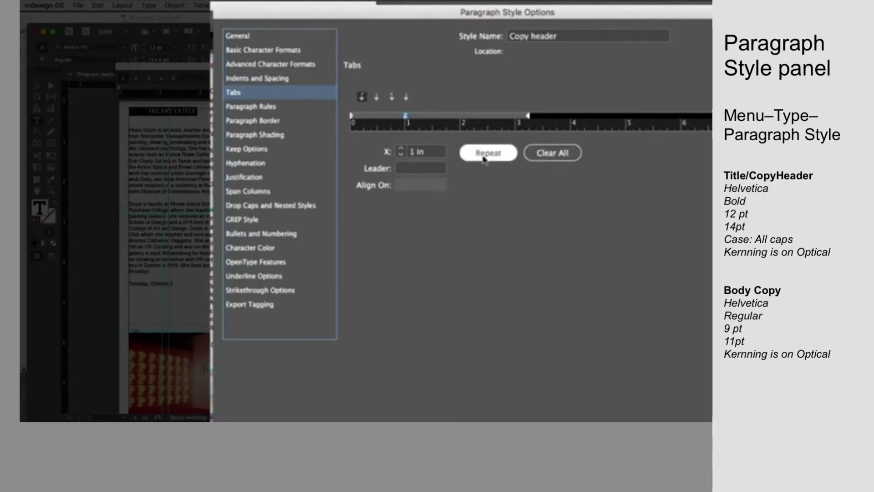
click(250, 250)
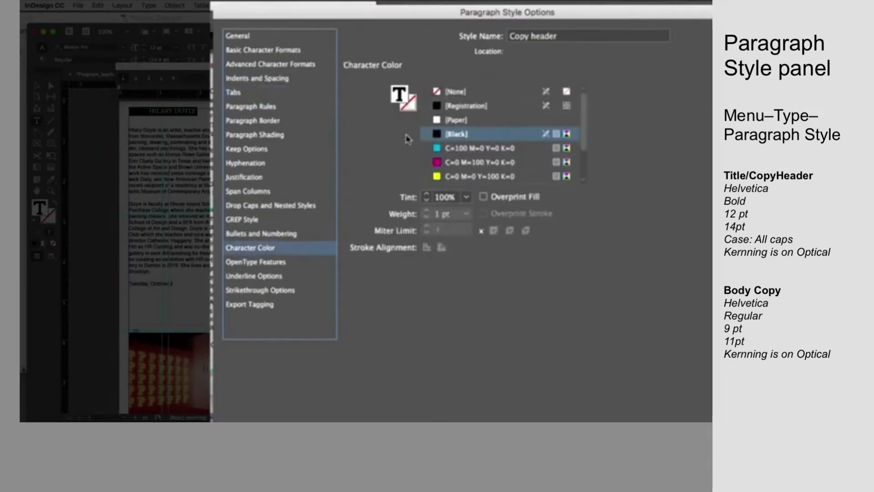
click(440, 163)
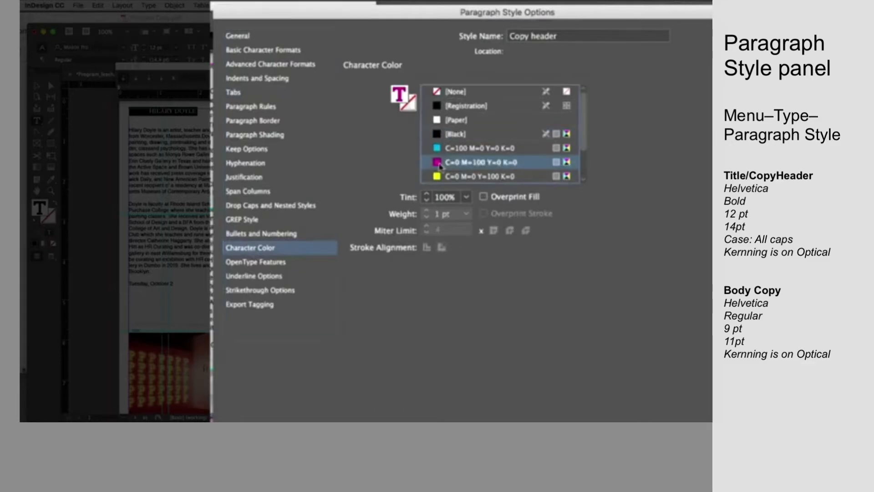
key(Return)
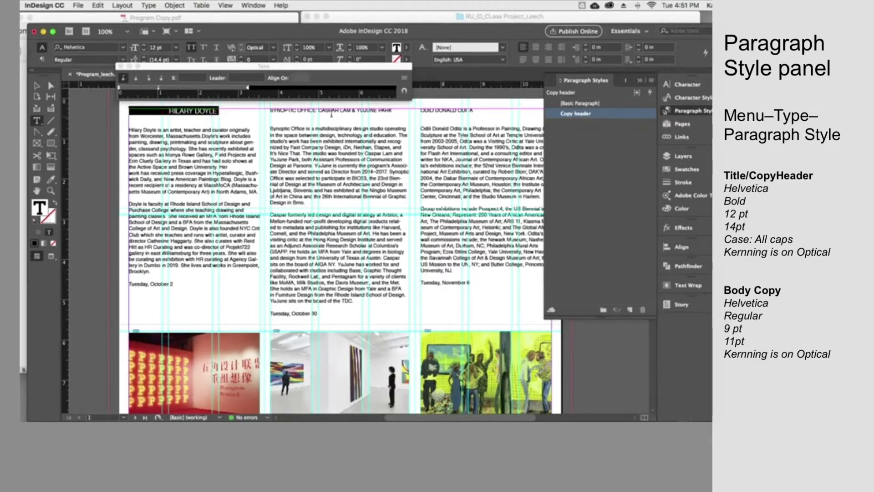
Apply the Copy header paragraph style to the middle column's header.
click(331, 113)
click(396, 109)
drag(397, 110, 270, 110)
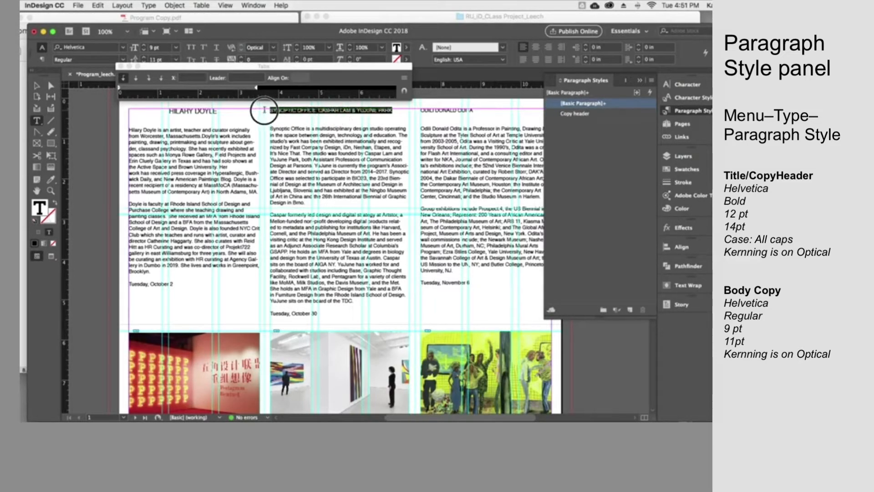
click(576, 113)
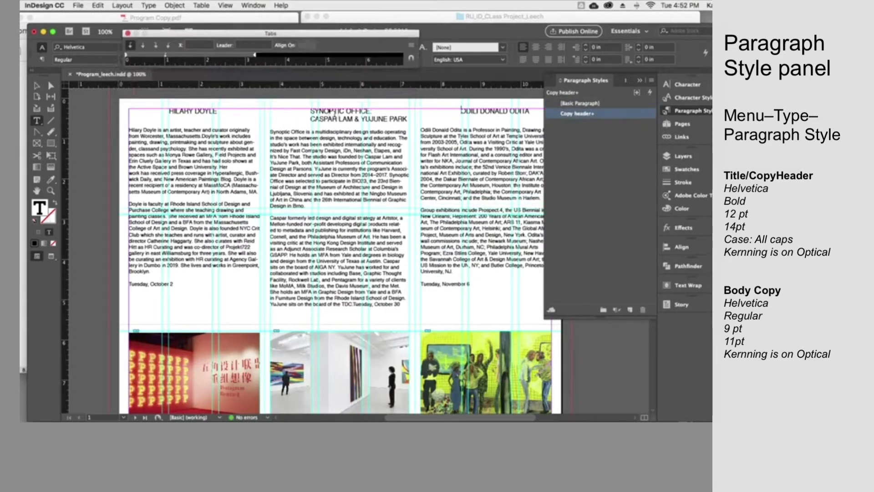
Apply the Copy header paragraph style to the right column's header.
right_click(581, 114)
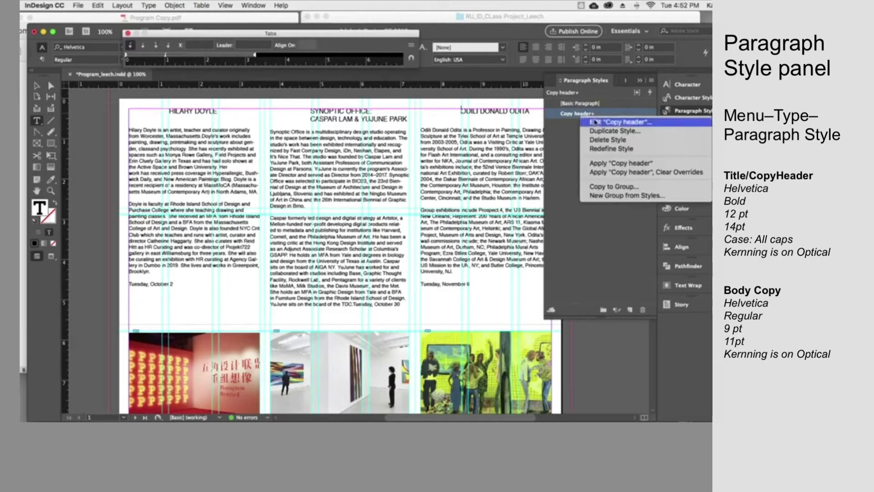
click(609, 165)
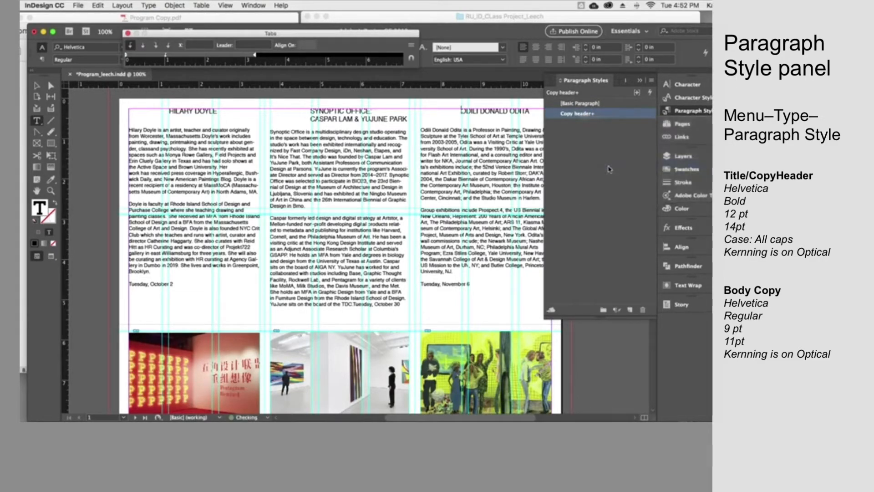
triple_click(477, 111)
right_click(586, 119)
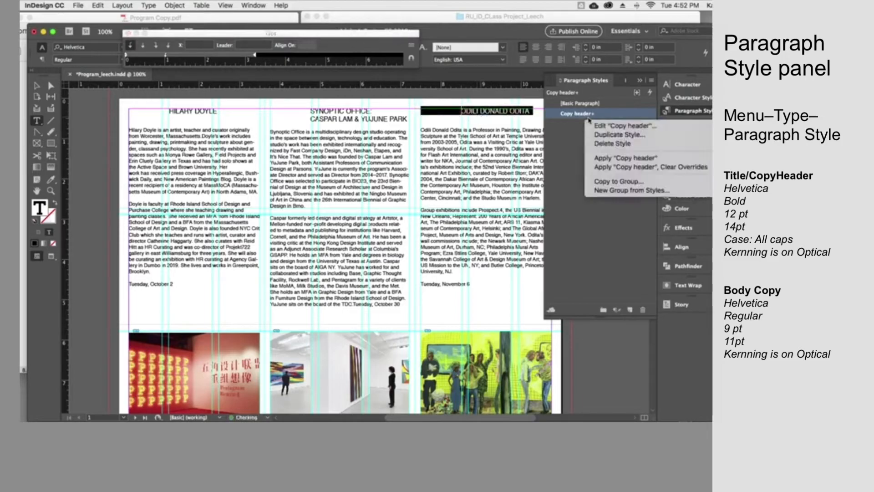
click(613, 159)
Create a paragraph style from the left column's biography text and name it "Body copy".
mouse_move(130, 129)
mouse_down()
mouse_move(175, 224)
mouse_move(185, 272)
mouse_move(157, 277)
mouse_up()
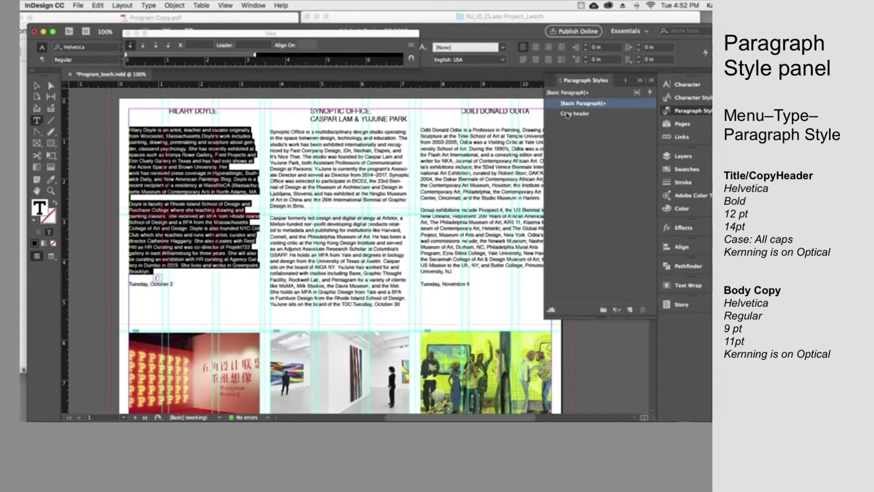
click(631, 310)
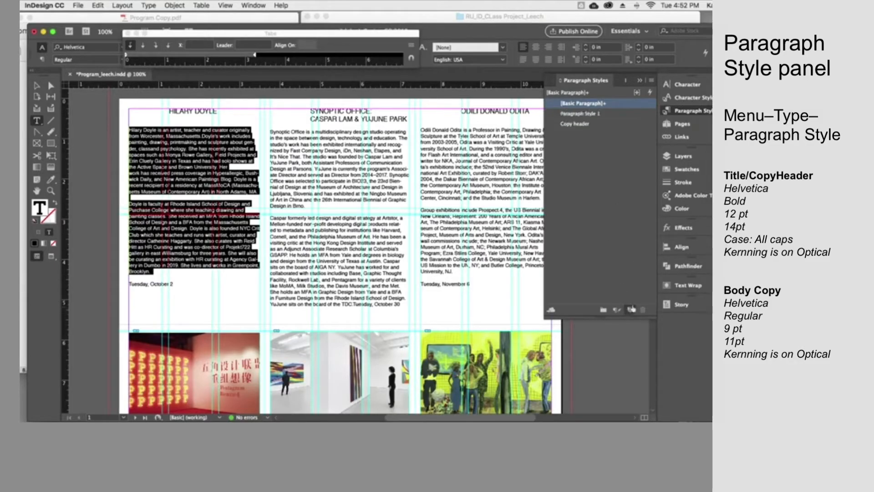
double_click(580, 114)
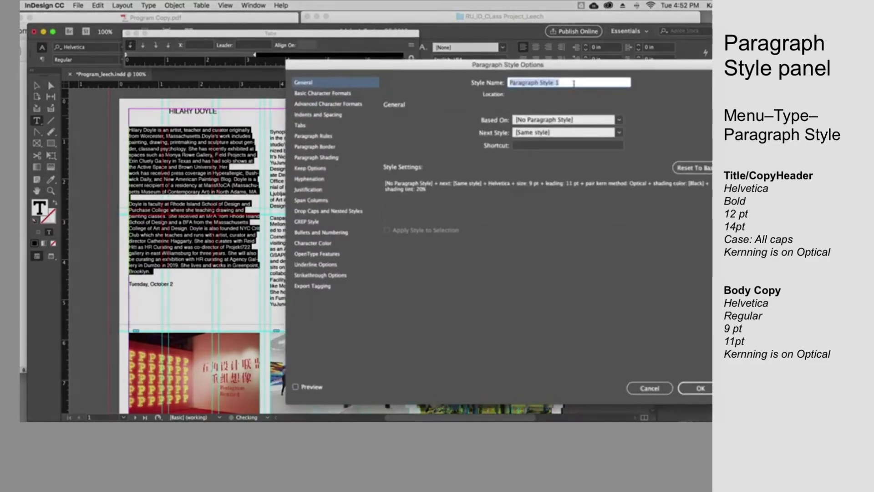
text(Body copy)
Set Body copy to Helvetica Regular, 9 pt, 11 pt leading, Optical kerning and Black, and apply it to the middle column's biography.
click(323, 93)
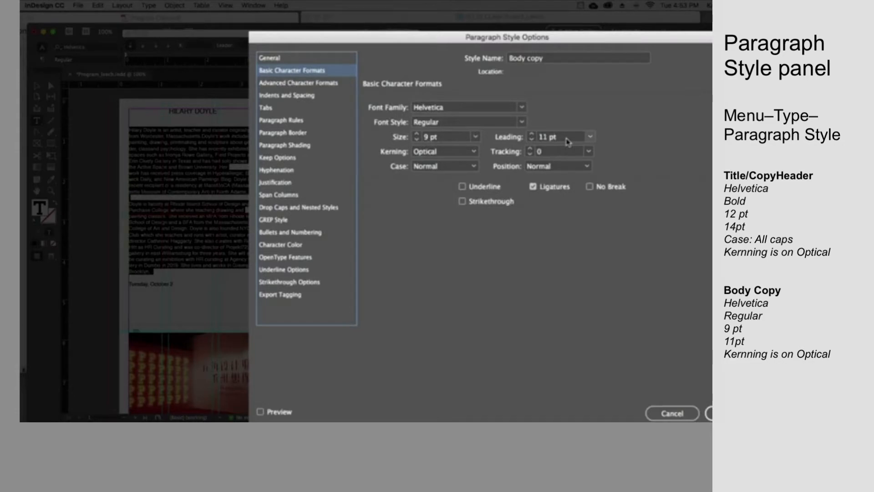
click(455, 151)
click(464, 156)
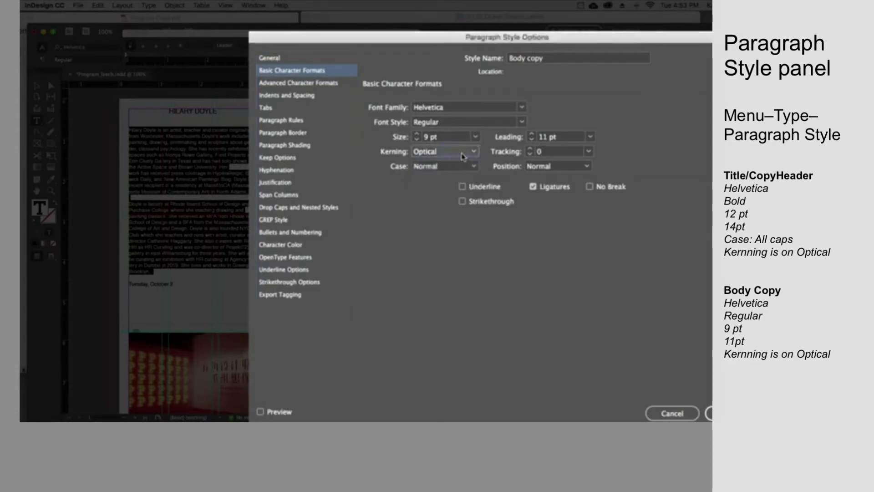
click(284, 108)
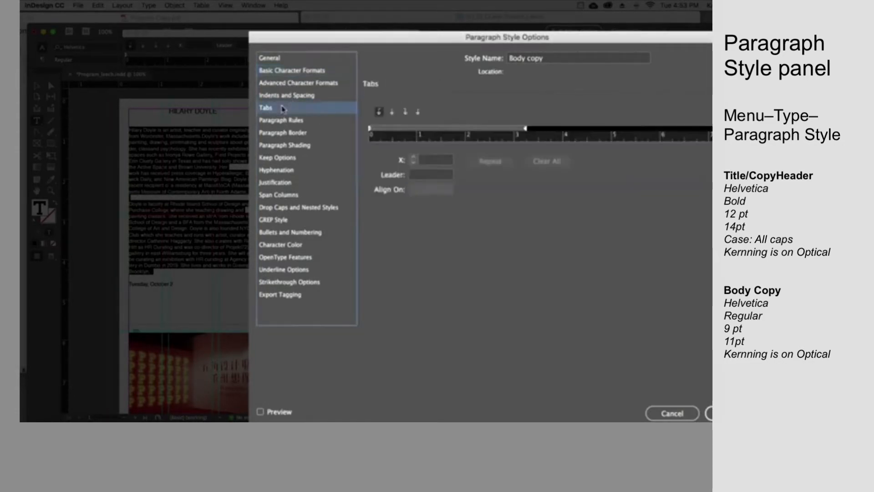
click(286, 247)
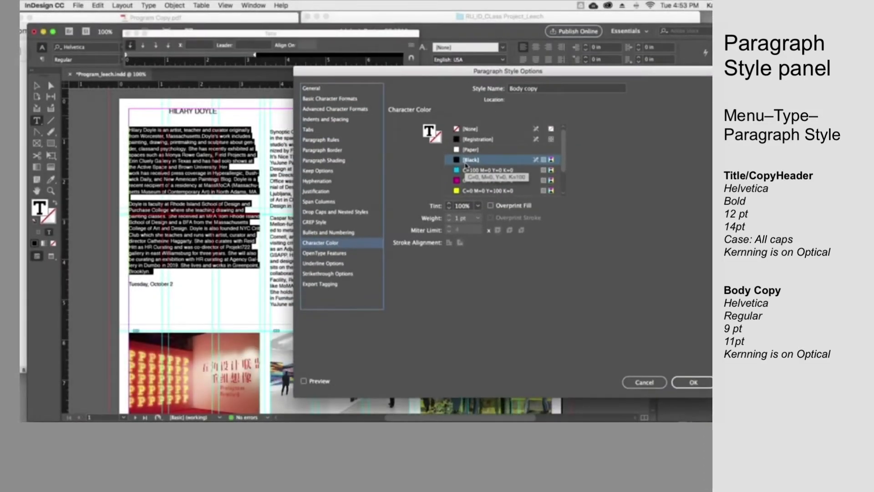
click(693, 382)
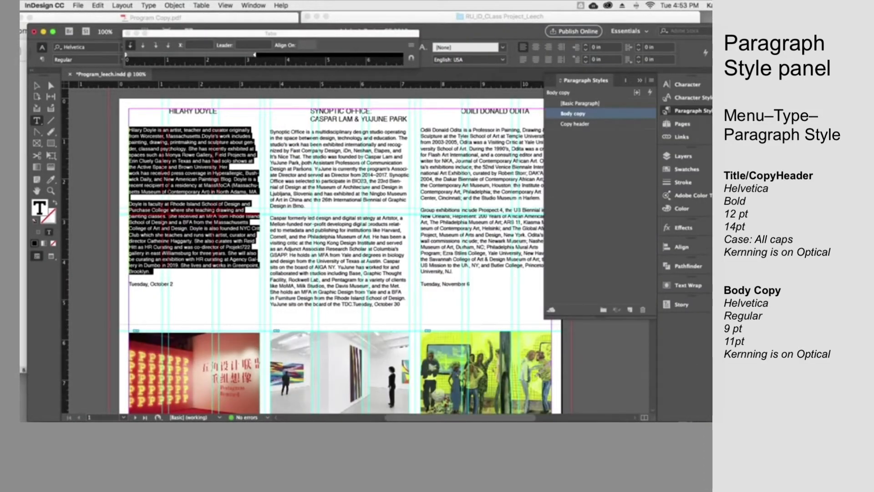
drag(271, 131, 397, 306)
click(578, 117)
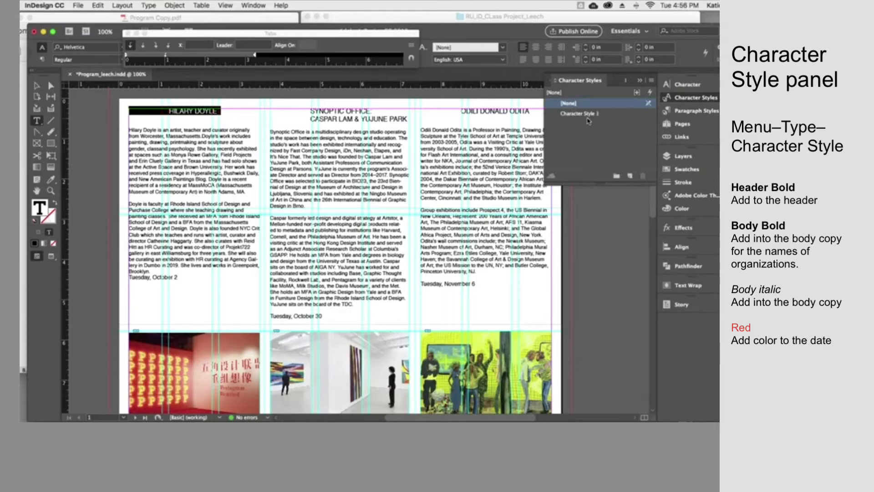
Open the new character style's options and name it "header bold".
double_click(588, 119)
text(h)
key(BackSpace)
text(header)
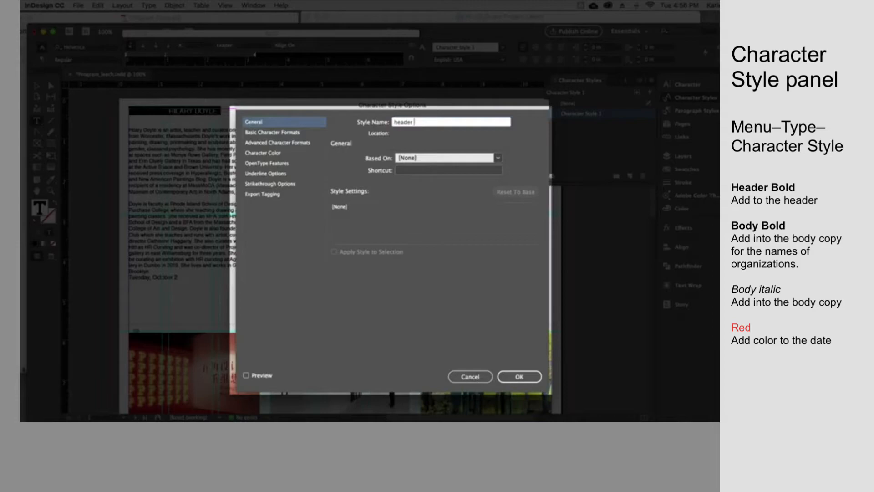
text( bold)
Set the header bold character style's font to Helvetica Bold, leaving its size unspecified.
click(272, 132)
click(462, 162)
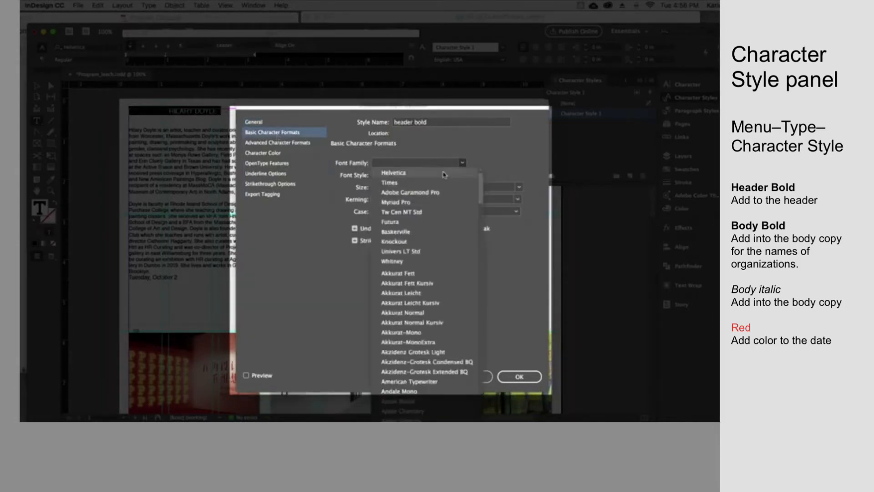
click(444, 173)
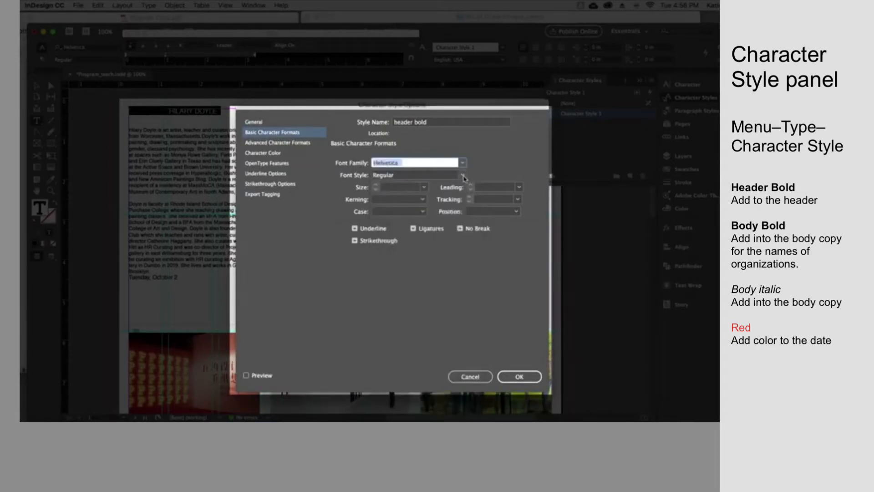
click(463, 176)
click(416, 219)
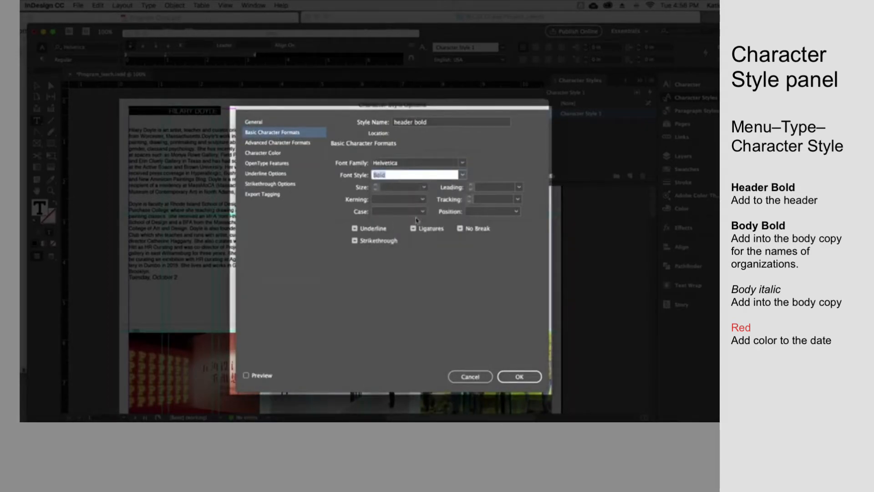
click(424, 187)
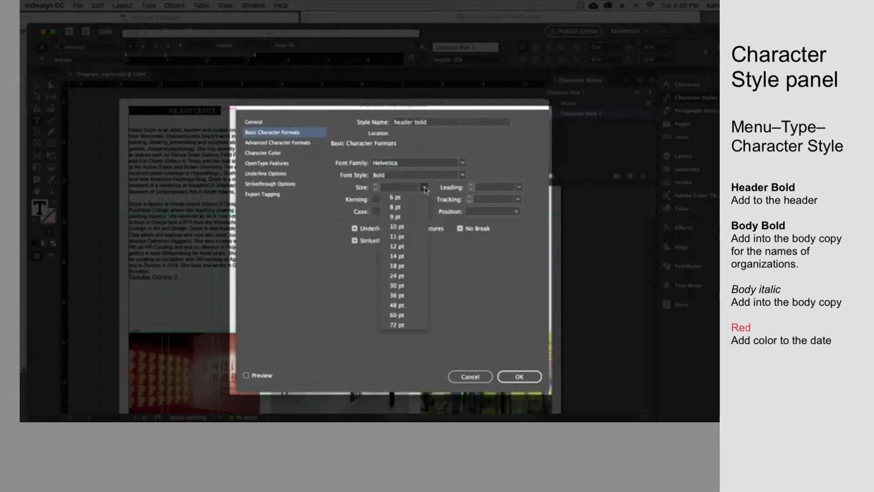
click(462, 287)
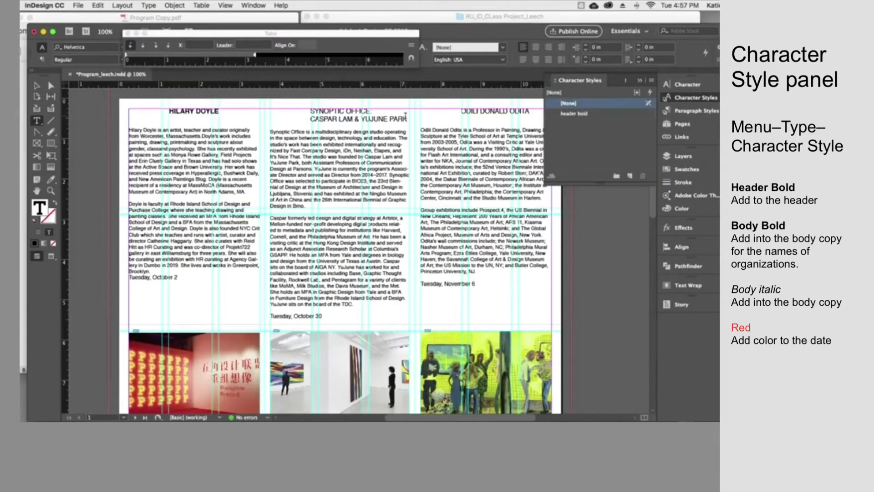
Apply the header bold character style to "SYNOPTIC OFFICE:" in the middle header and to the right column's header.
drag(373, 110, 311, 112)
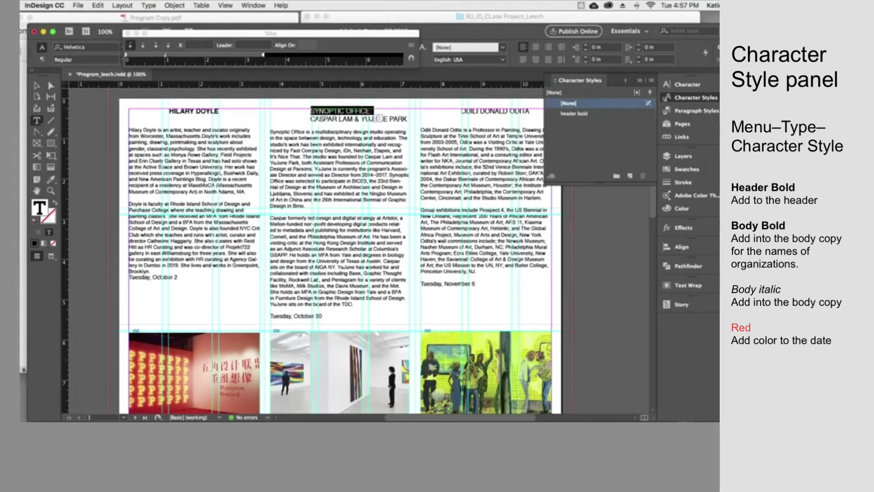
click(593, 114)
click(313, 120)
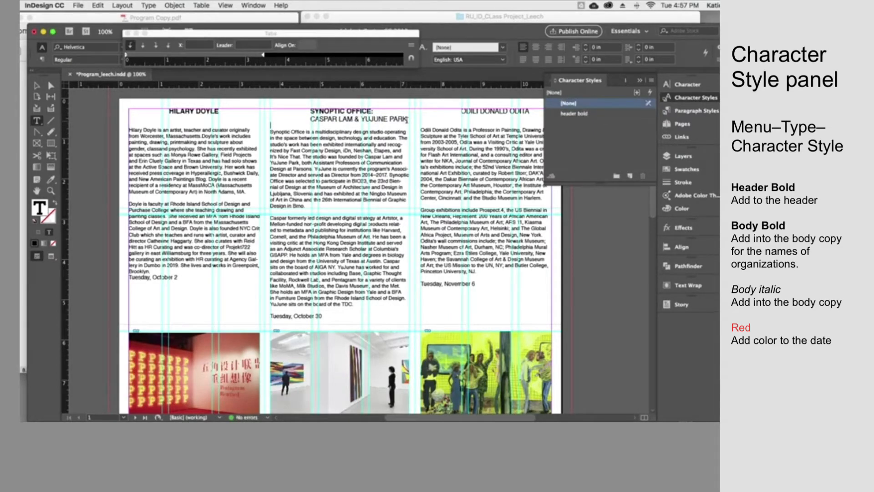
drag(463, 111, 527, 116)
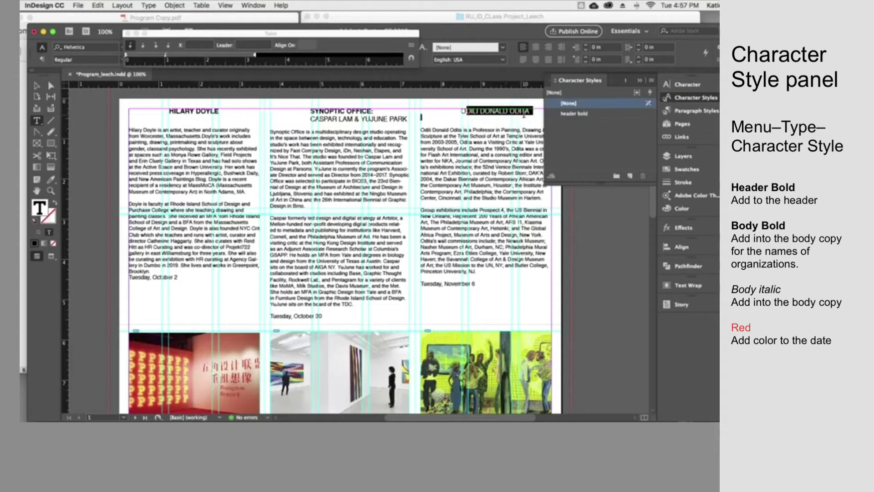
drag(461, 112, 530, 111)
click(575, 114)
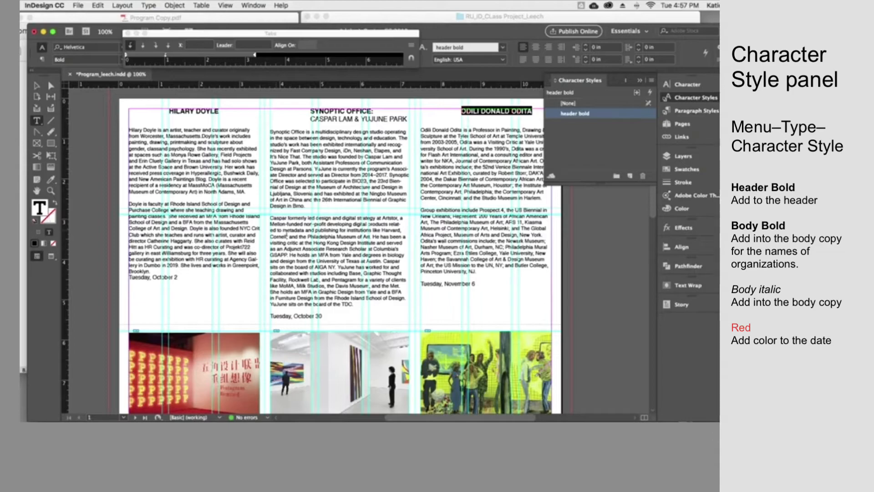
Create another character style and select "The Philadelphia Museum of Art" in the right column's body text.
click(575, 140)
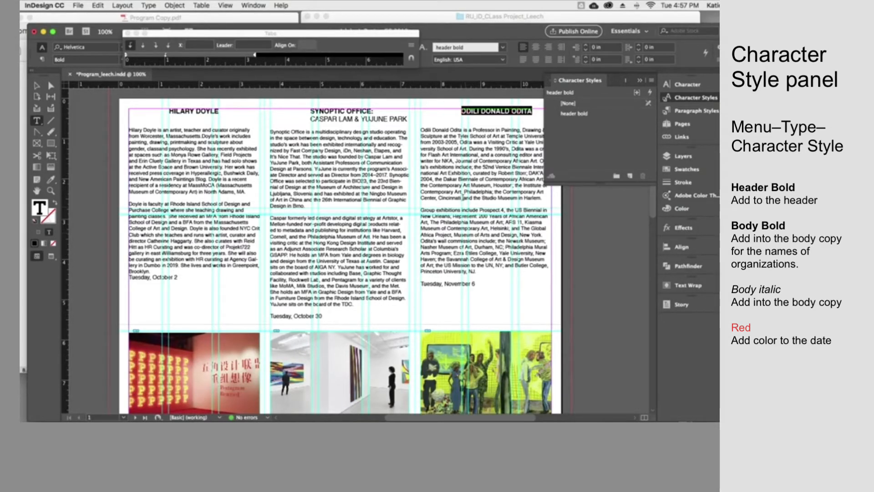
click(630, 177)
drag(431, 222, 503, 221)
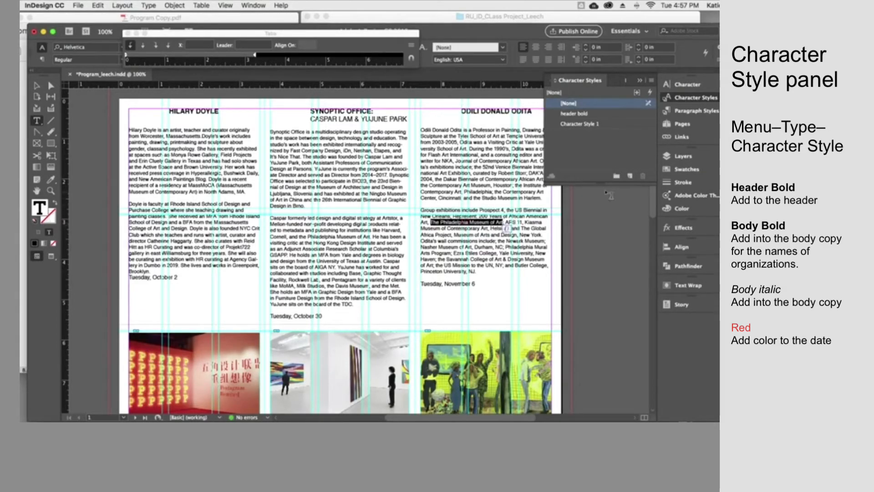
click(630, 176)
drag(619, 136, 643, 175)
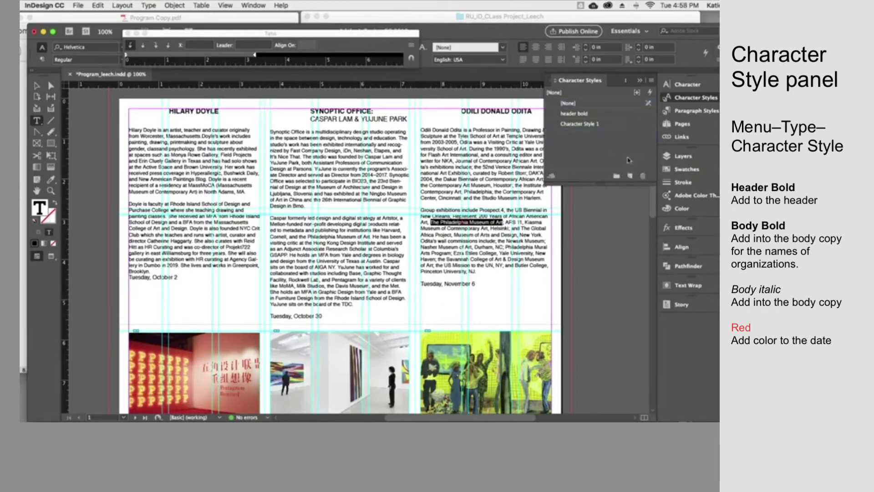
Apply the new character style to the selected museum name and rename the style "Boby bold".
click(599, 127)
click(599, 127)
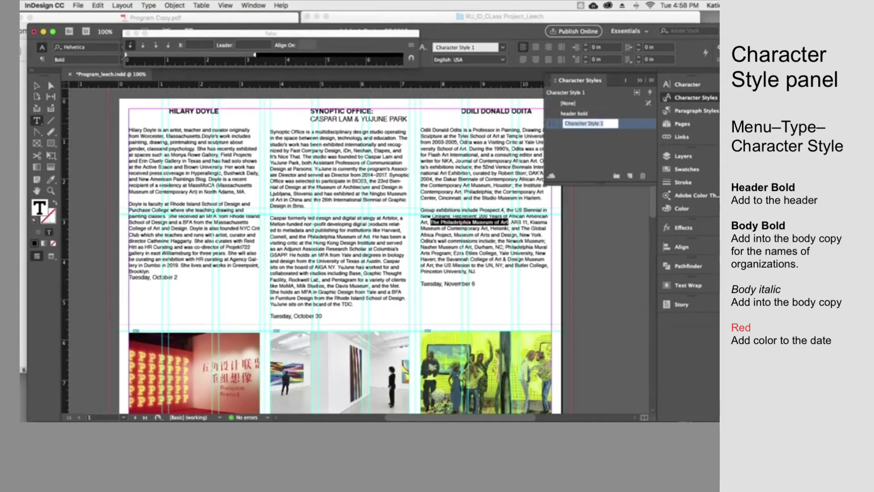
text(Bold)
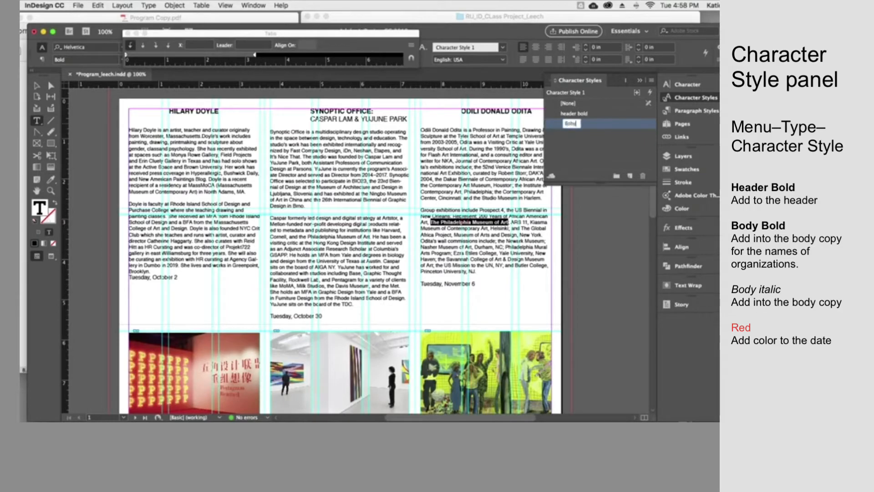
text( bold)
key(Return)
Check that the Boby bold character style uses Helvetica with the Bold font style.
double_click(565, 127)
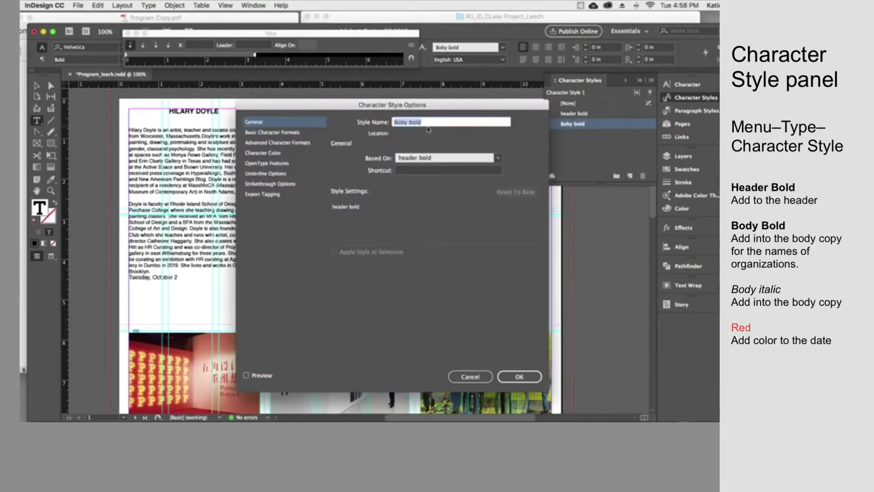
click(286, 133)
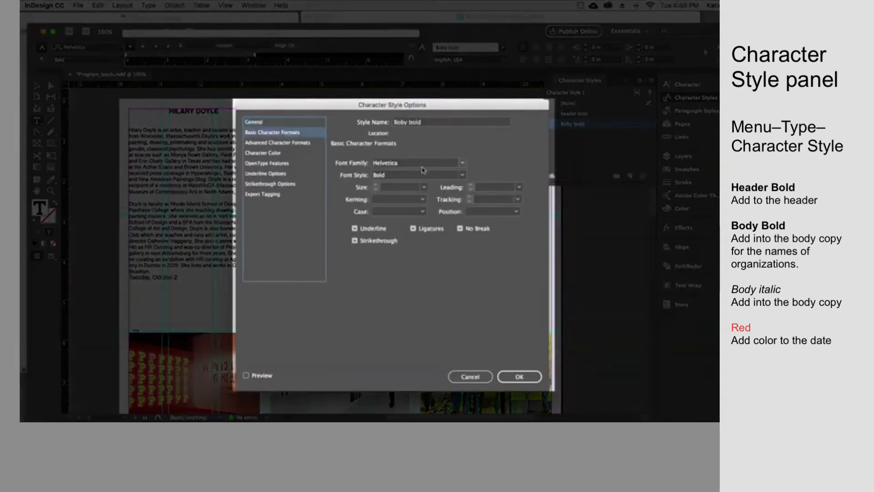
click(463, 175)
click(464, 176)
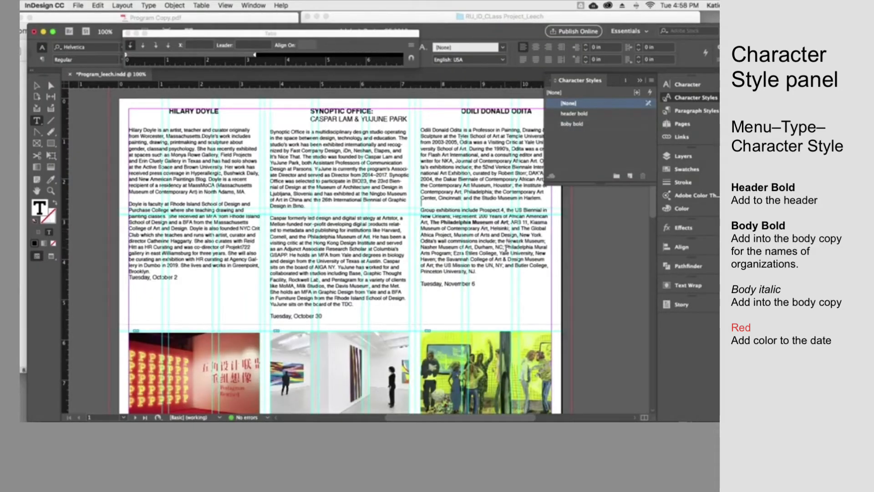
Apply the Boby bold character style to "Yale University" and the artist's name in the right column's body text.
drag(500, 253, 533, 253)
click(468, 233)
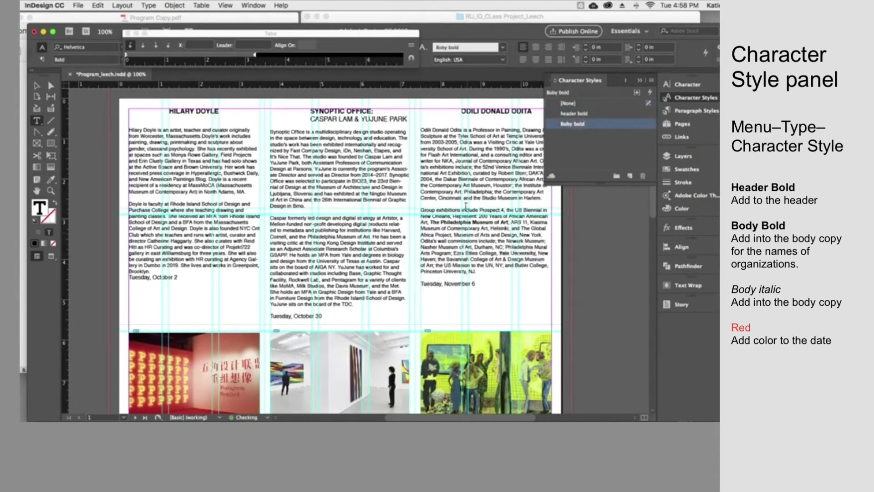
drag(460, 130, 424, 131)
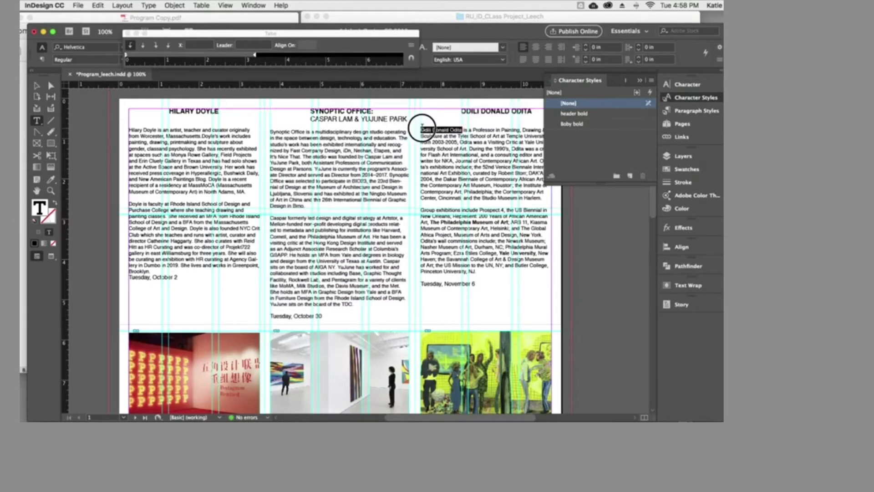
click(583, 127)
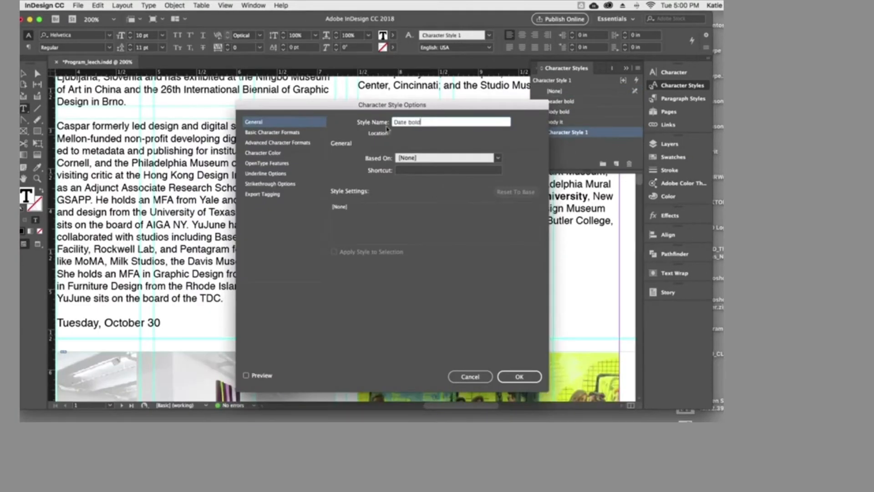
Name the new character style "Date red" and set its character color to the red C=15 M=100 Y=100 K=0 swatch.
key(BackSpace)
key(BackSpace)
key(BackSpace)
key(BackSpace)
text(re)
click(286, 153)
click(434, 204)
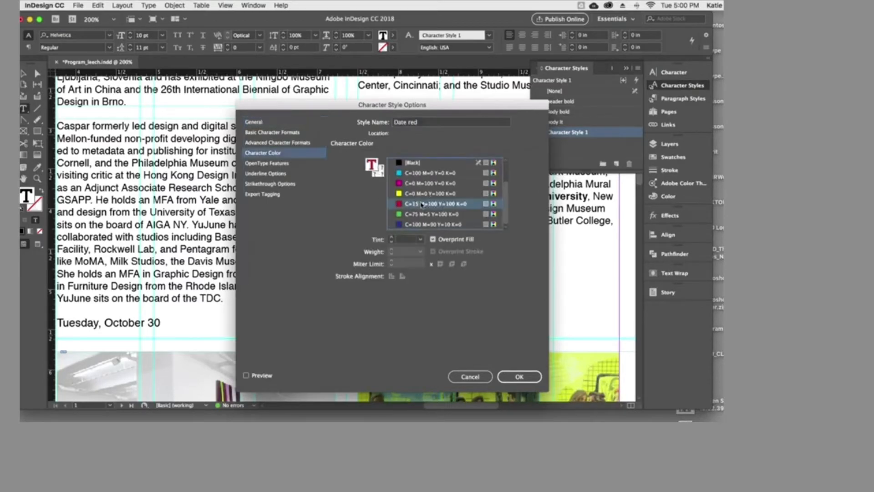
click(520, 372)
Apply the Date red character style to the "Tuesday, October 30" and "Tuesday, October 2" dates.
click(461, 267)
drag(161, 323, 133, 322)
click(557, 132)
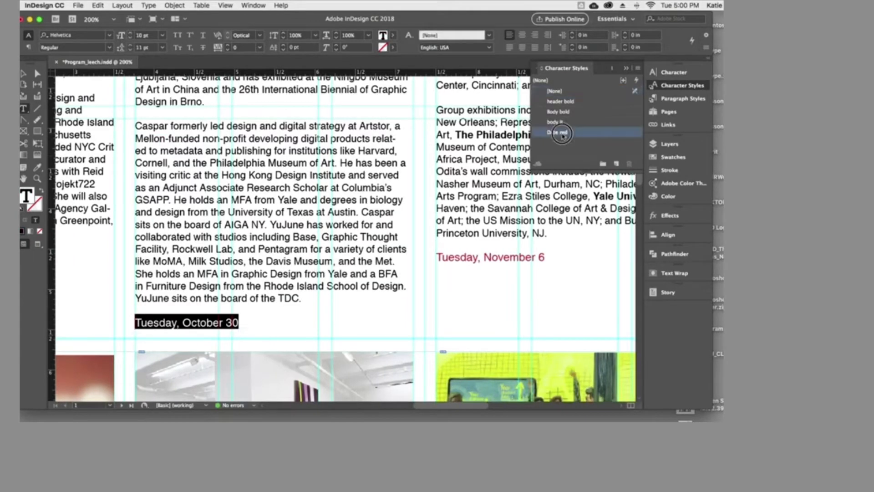
drag(440, 405, 385, 405)
click(387, 256)
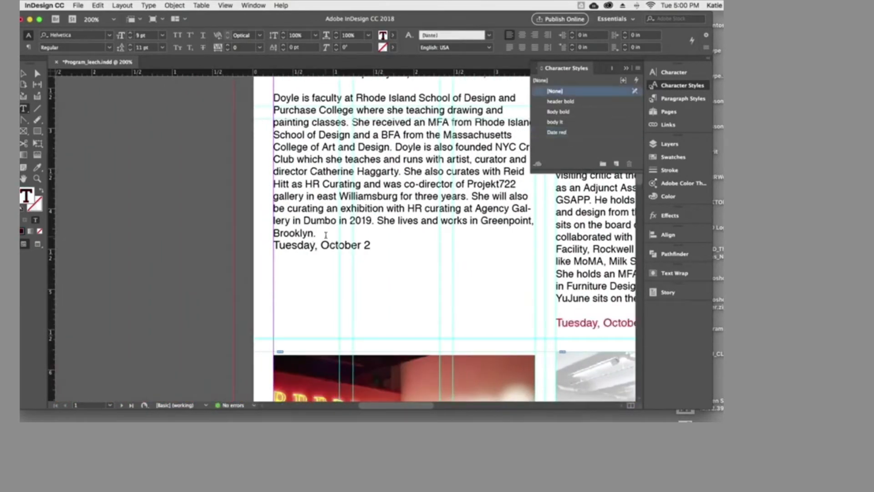
drag(387, 256, 241, 259)
click(557, 132)
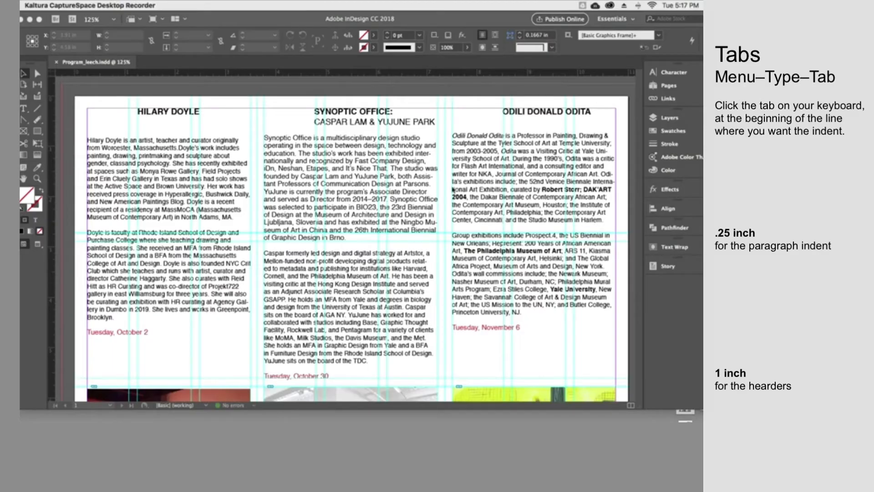
Select the text across all three columns and add a left tab stop at 0.25 in.
shift+click(610, 327)
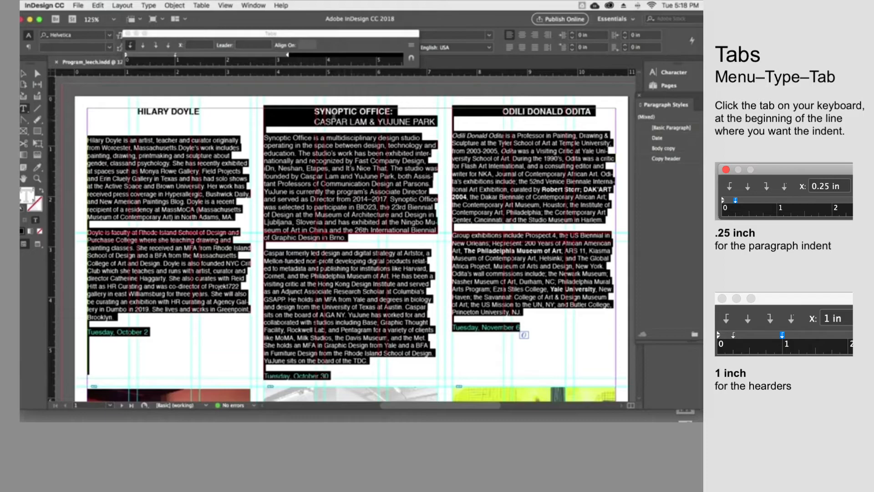
click(150, 56)
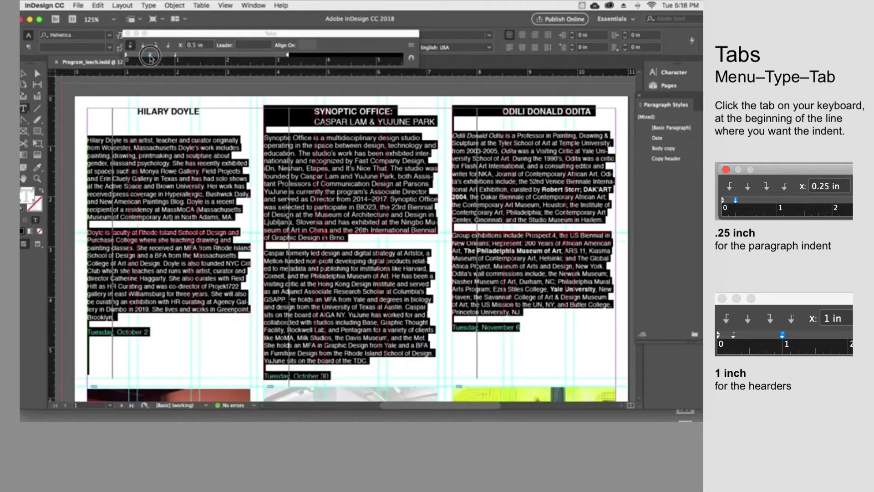
drag(150, 55, 138, 56)
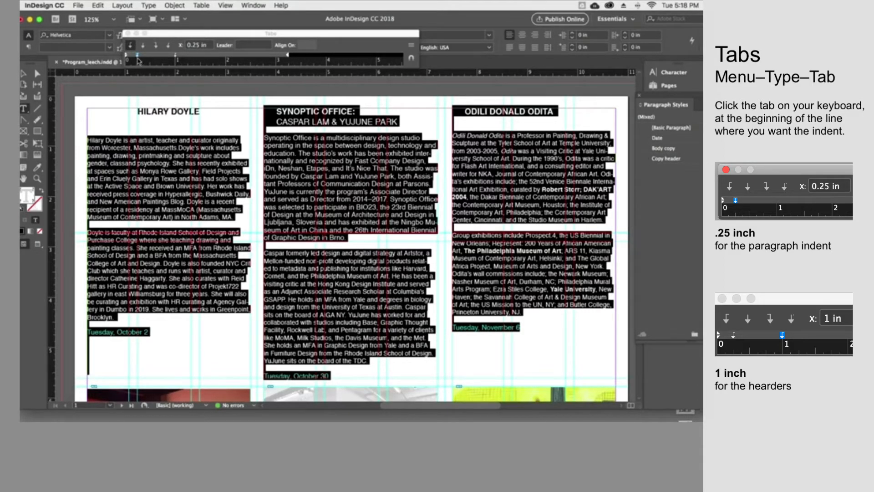
Add one more tab before both lines of the middle column's header and before the right column's header.
click(275, 110)
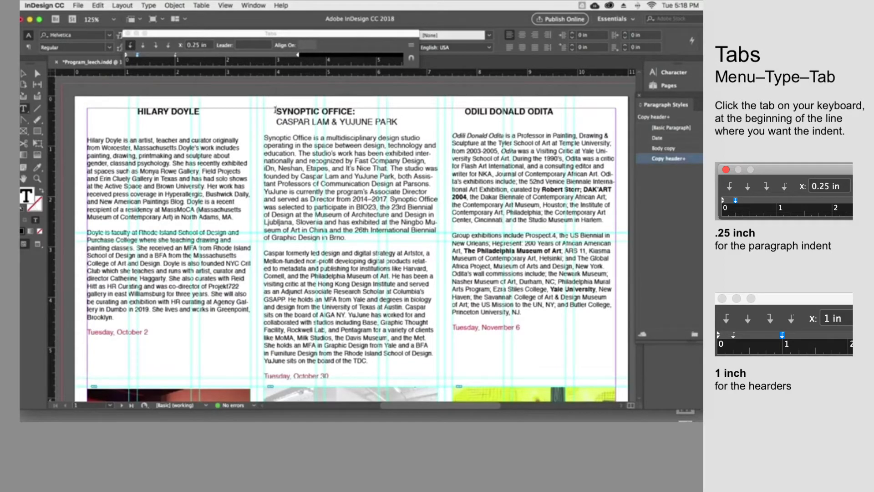
key(Tab)
click(276, 121)
key(Tab)
click(464, 112)
key(Tab)
Indent the second body paragraph in each column with a tab and delete the blank line above it.
click(88, 139)
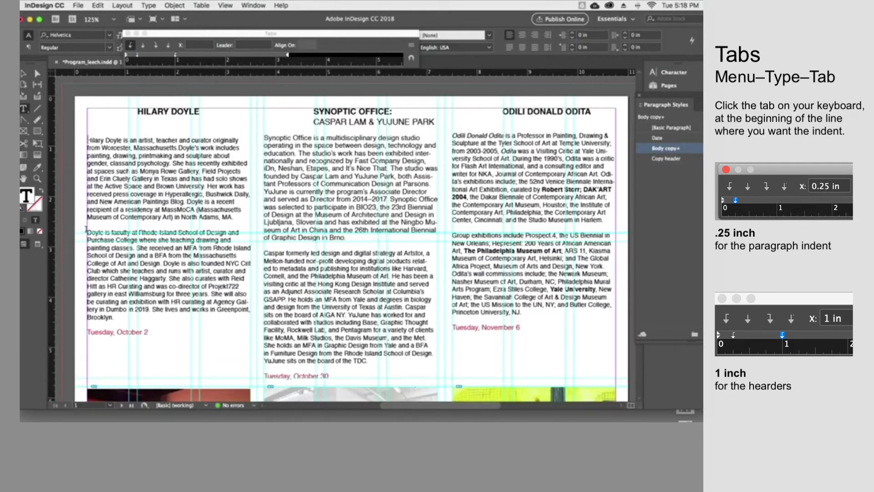
click(87, 231)
key(Tab)
click(271, 249)
key(Tab)
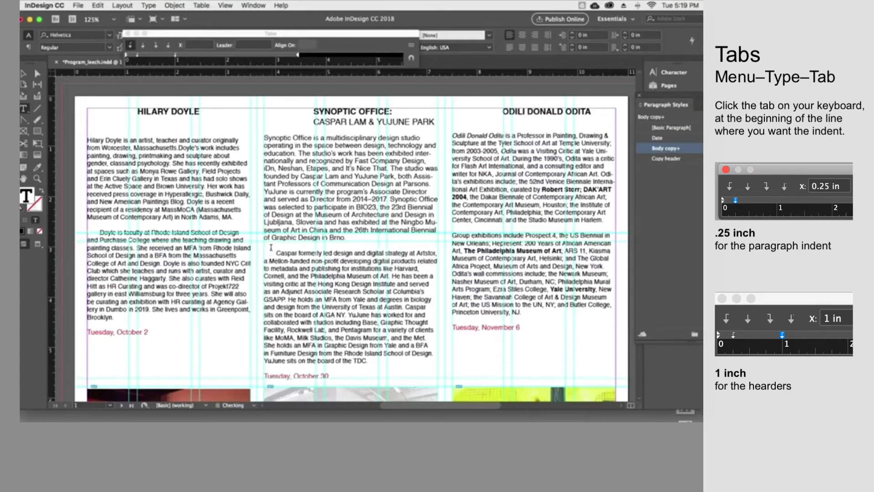
click(271, 248)
key(BackSpace)
click(99, 223)
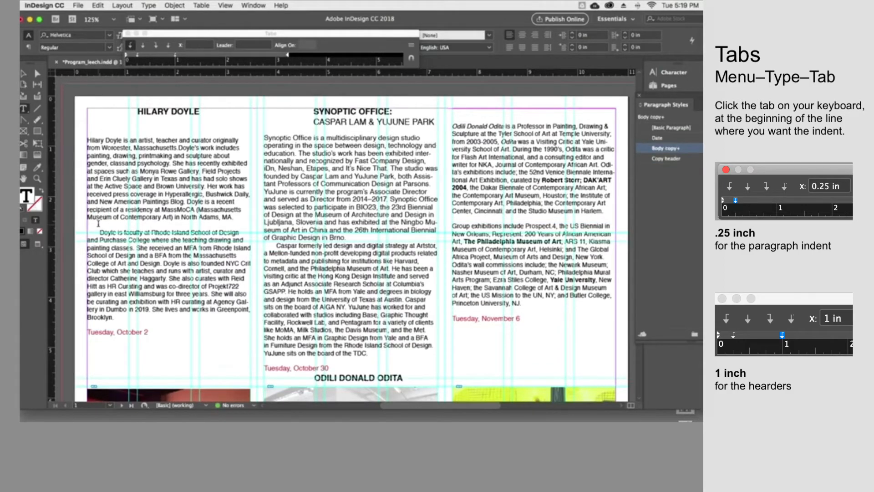
key(BackSpace)
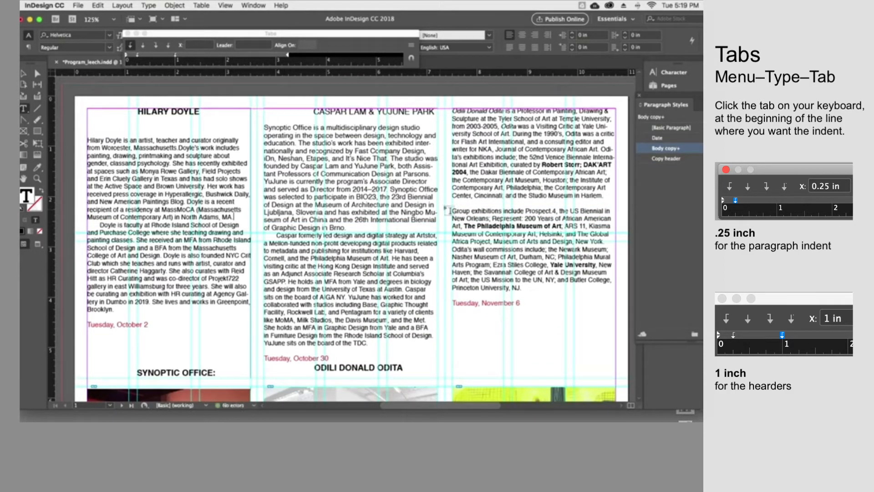
click(453, 211)
key(Tab)
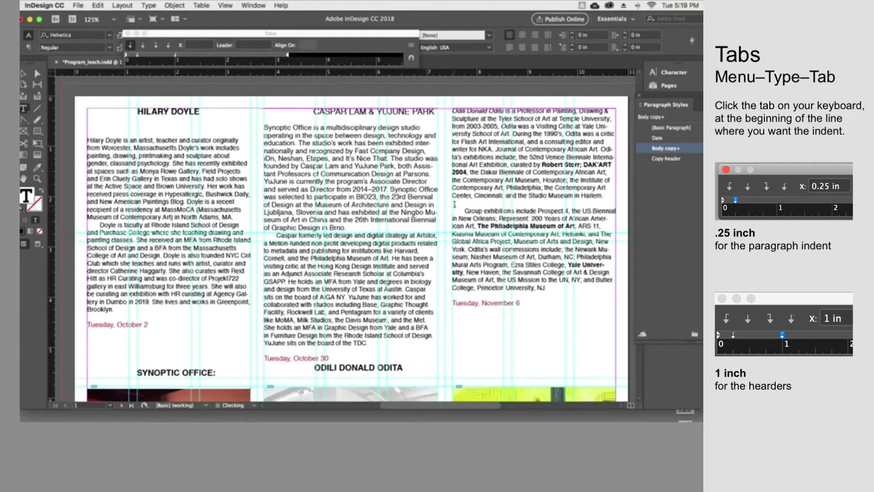
key(BackSpace)
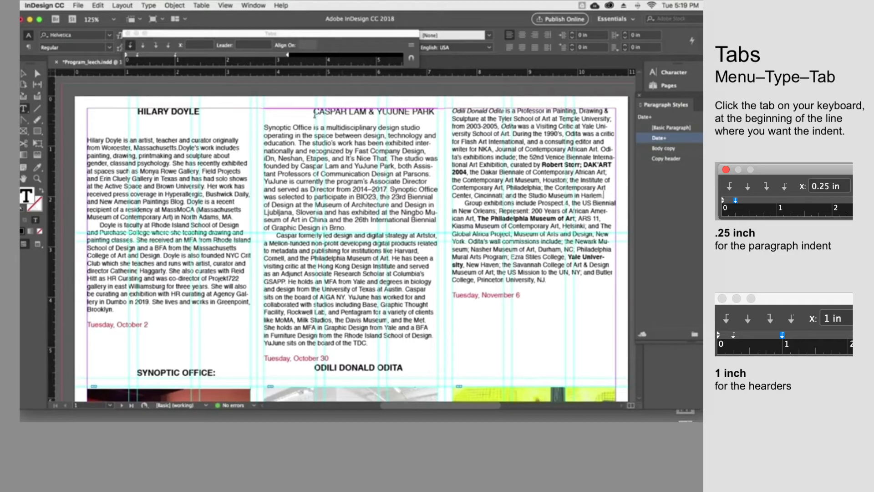
Move the "SYNOPTIC OFFICE:" header back to the top of the middle column and the last artist's header to the right column.
click(135, 372)
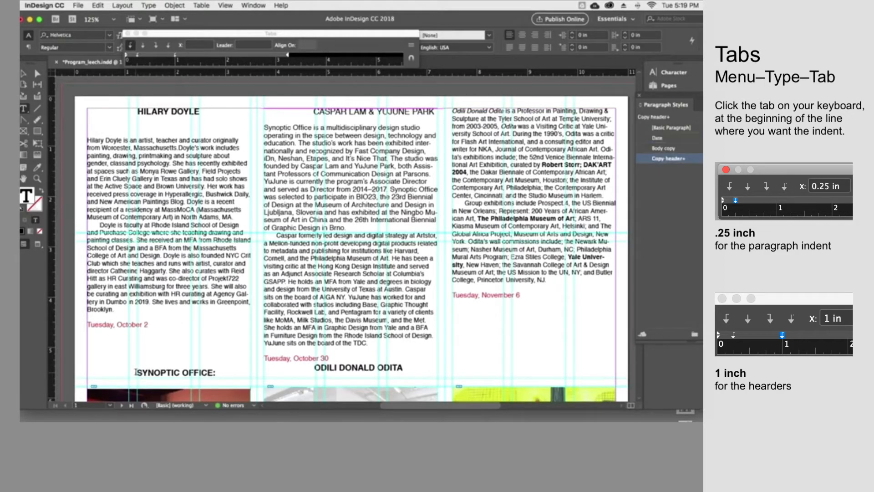
key(Return)
key(Tab)
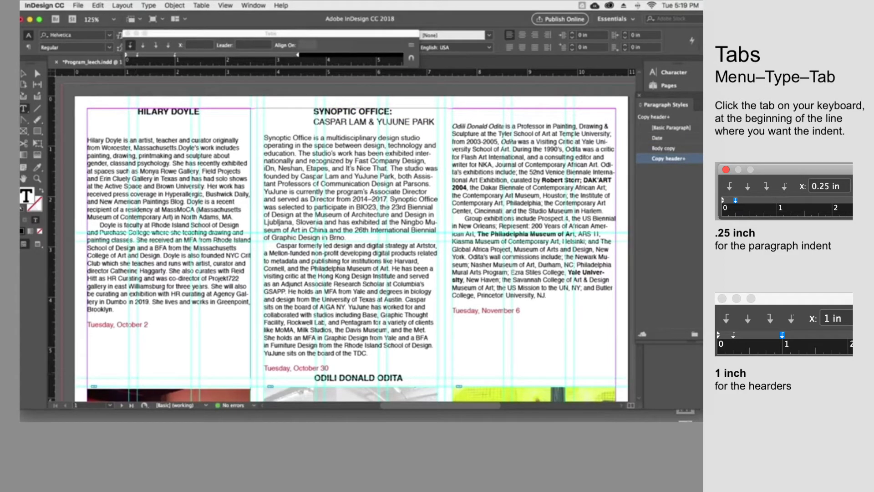
click(311, 378)
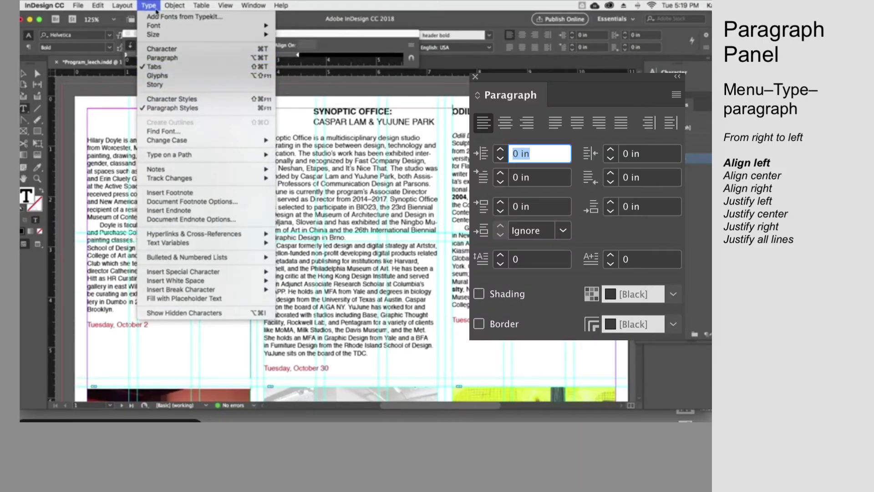
Justify the middle column's body text with the last line aligned left.
click(159, 57)
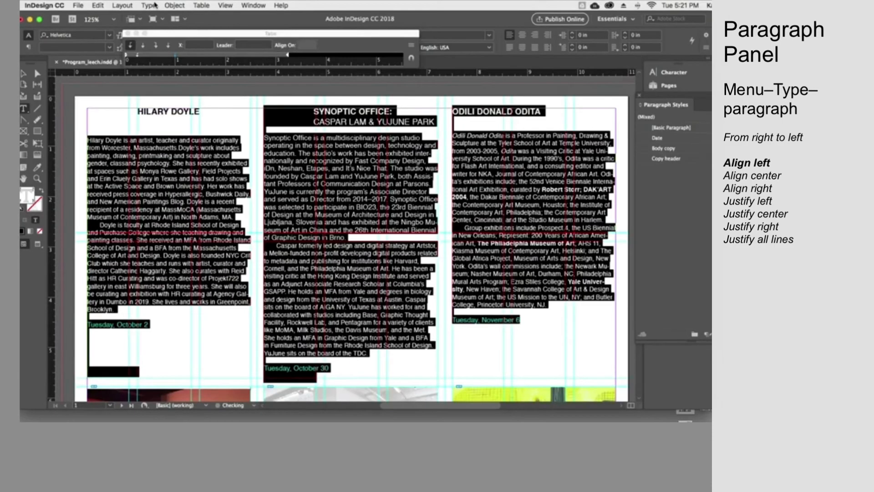
key(super+shift+a)
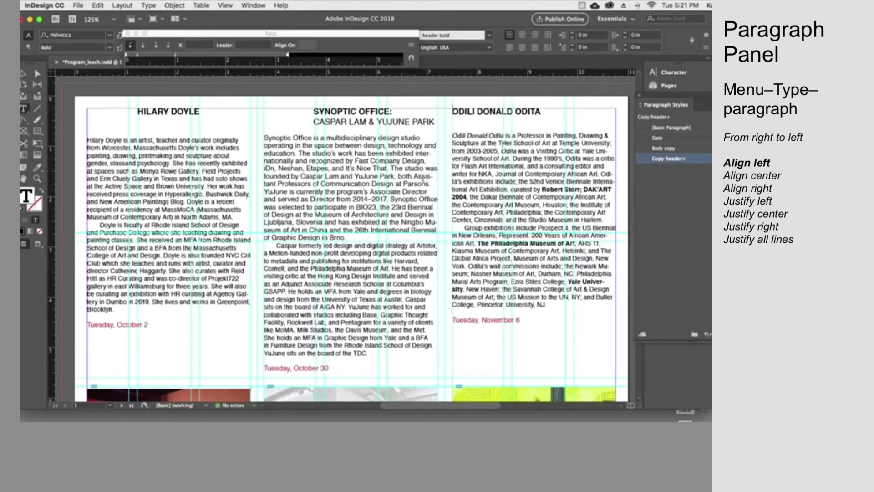
click(430, 179)
drag(88, 140, 526, 326)
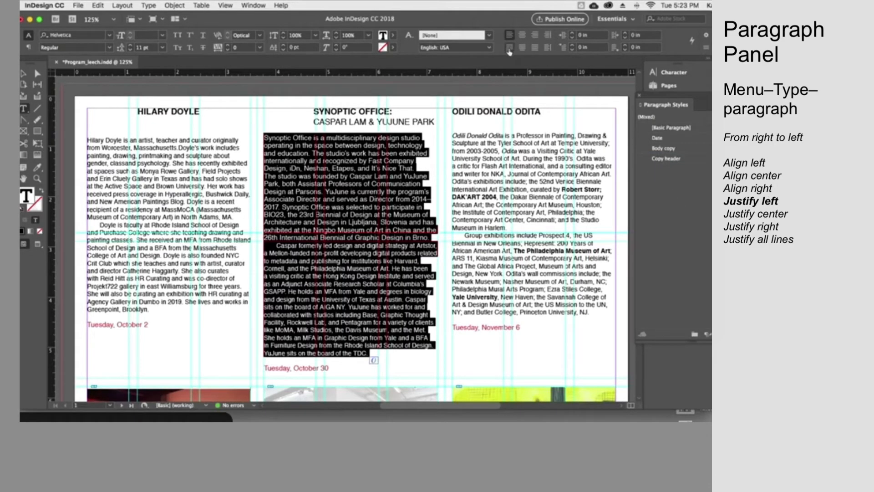
click(509, 48)
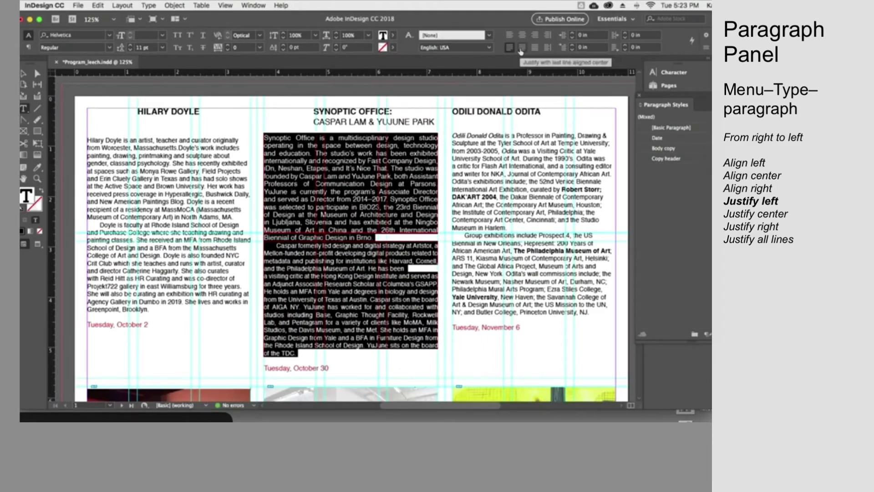
Remove the line break before "a visiting critic" in the middle column's second paragraph.
click(293, 130)
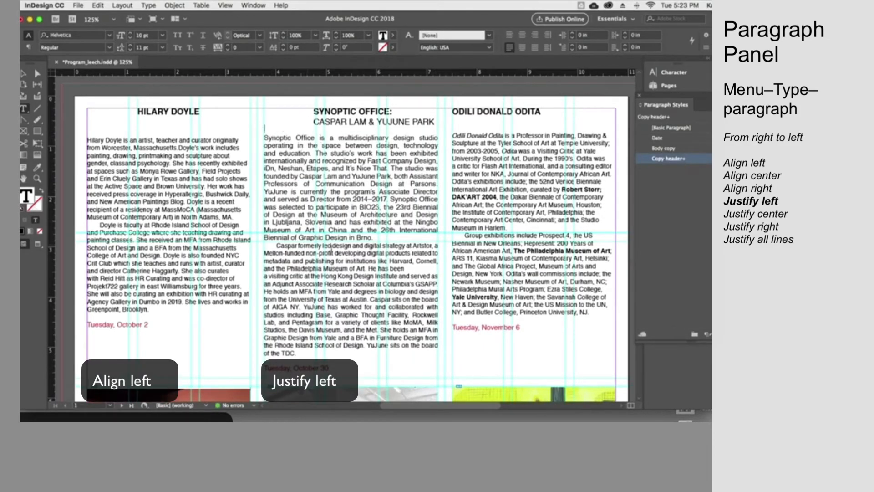
click(265, 275)
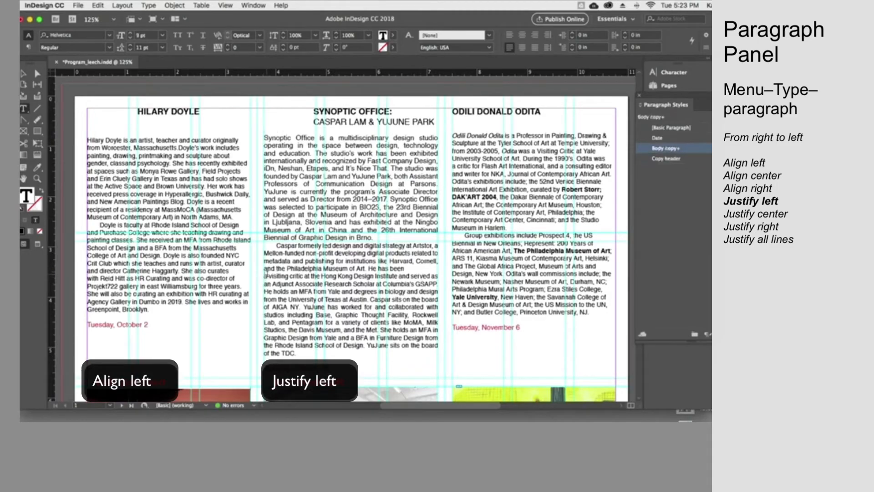
key(BackSpace)
click(314, 153)
drag(295, 139, 329, 140)
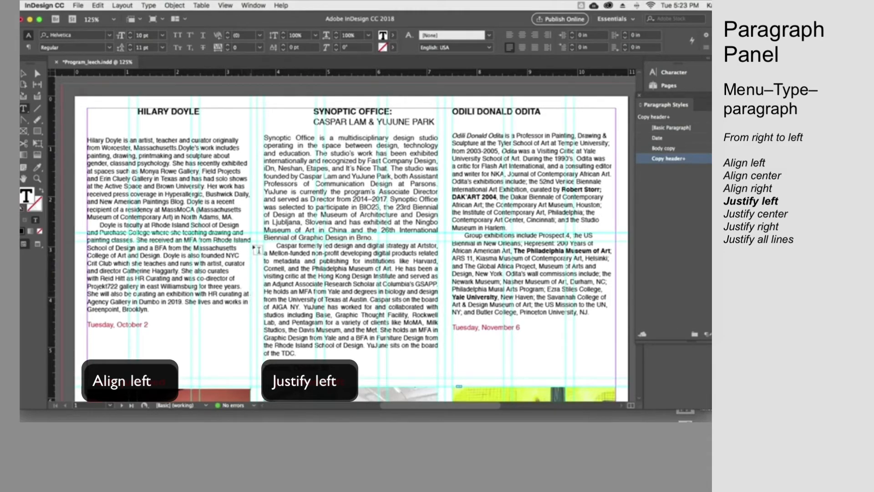
Set the middle column's body text back to left alignment.
drag(269, 138, 428, 358)
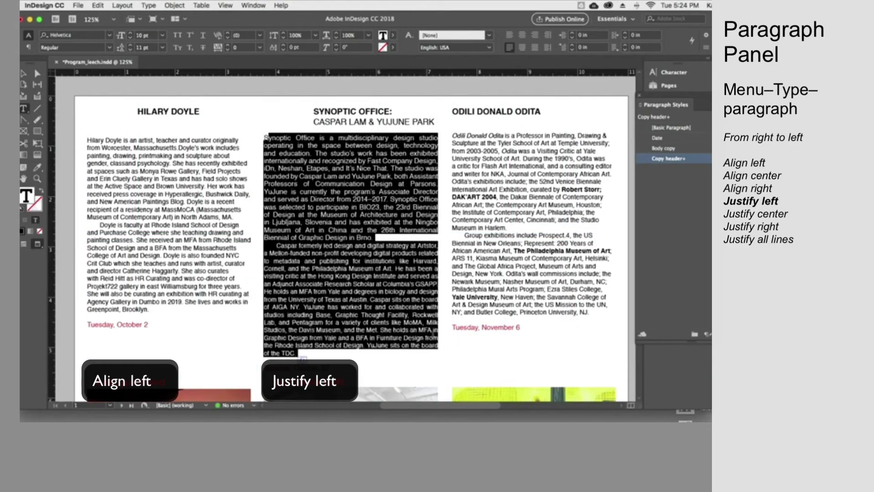
click(509, 37)
click(447, 129)
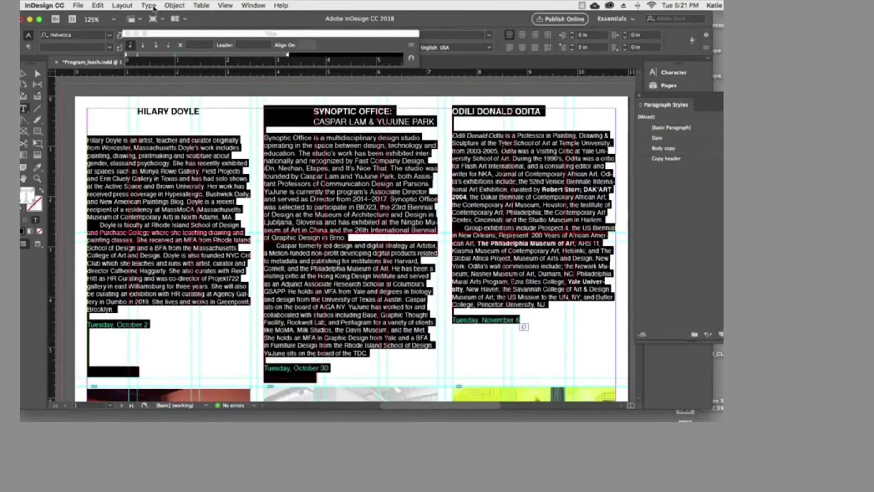
Turn off hyphenation for the selected text in all three columns.
click(144, 7)
click(165, 57)
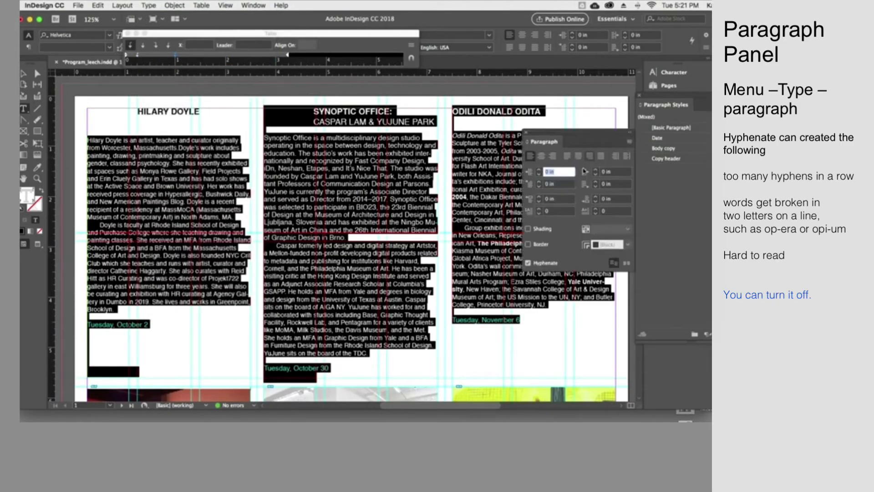
click(630, 141)
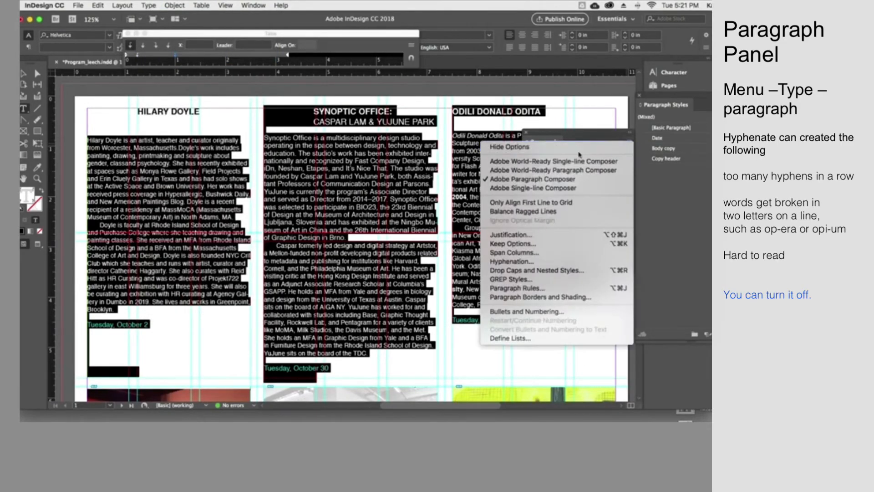
click(524, 147)
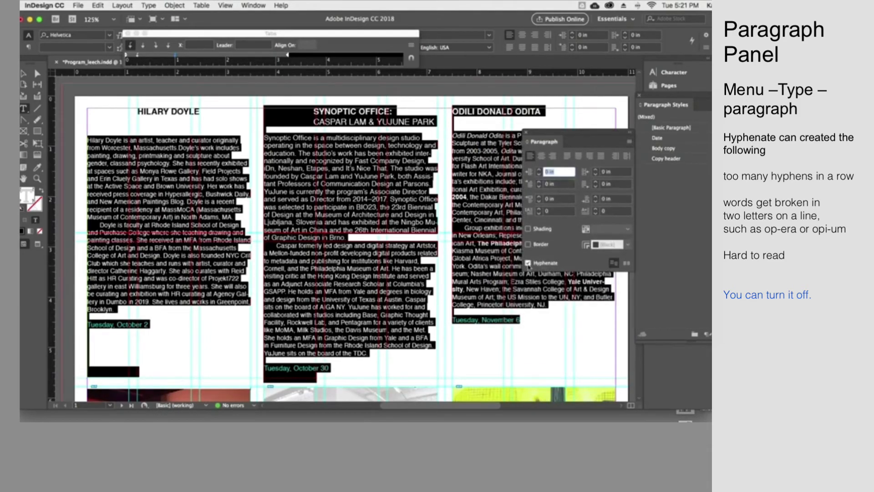
click(528, 263)
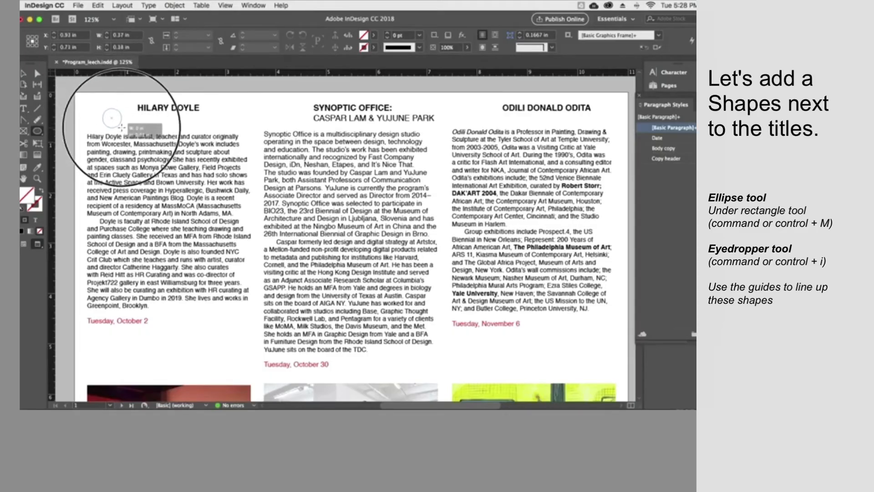
Draw a circle about 0.35 in wide beside the left header and fill it with a color sampled from the left photo.
drag(121, 126, 121, 127)
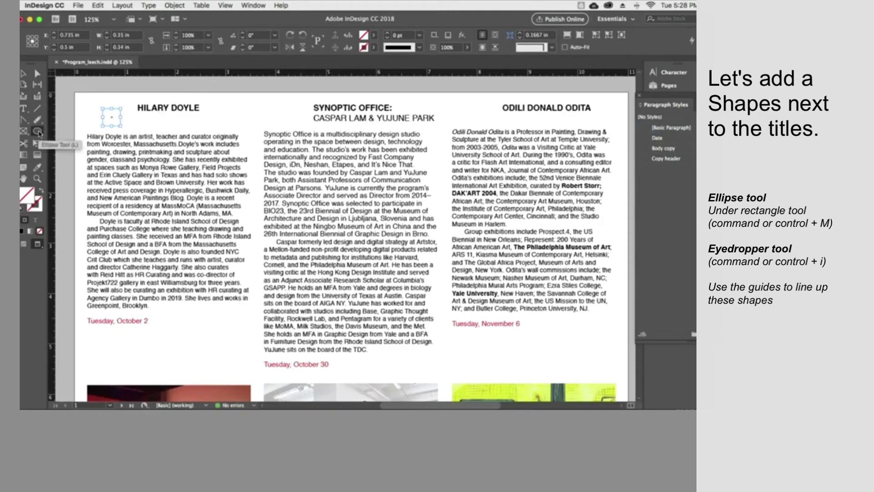
scroll(217, 333, down, 1)
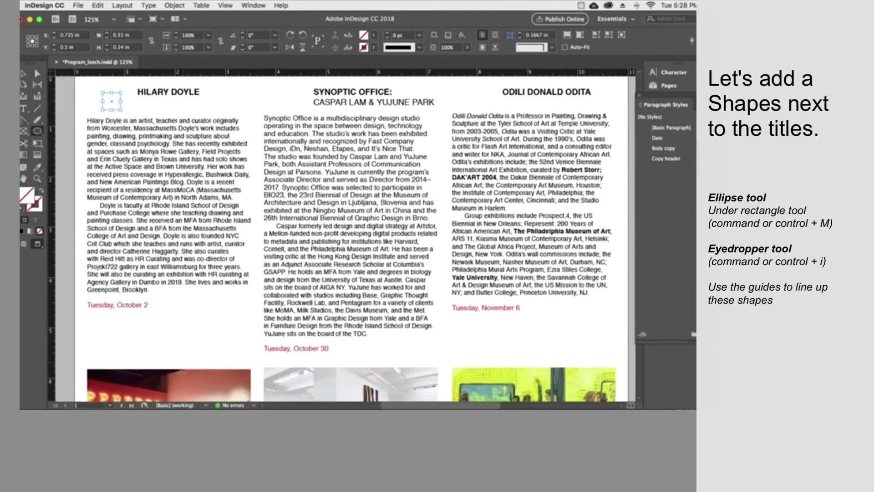
click(37, 168)
click(191, 372)
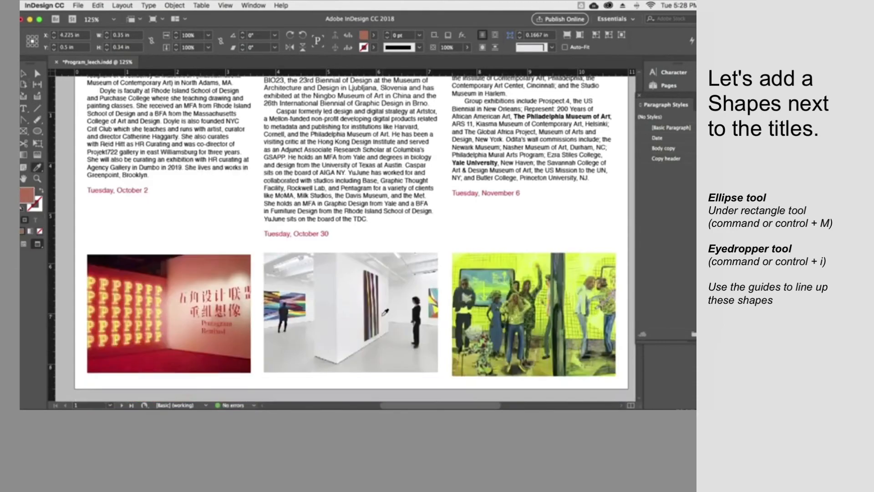
Fill the circle beside the middle header with a teal sampled from the middle photo.
scroll(343, 295, down, 5)
key(v)
click(297, 182)
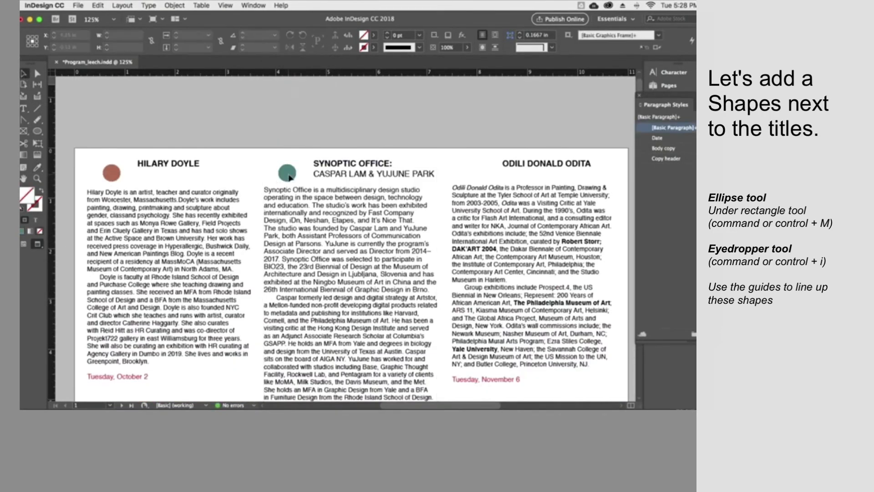
Duplicate the teal circle beside the third column's header and fill it with a yellow-green sampled from the right photo.
click(288, 171)
drag(288, 172, 471, 172)
scroll(478, 256, down, 5)
scroll(478, 258, down, 2)
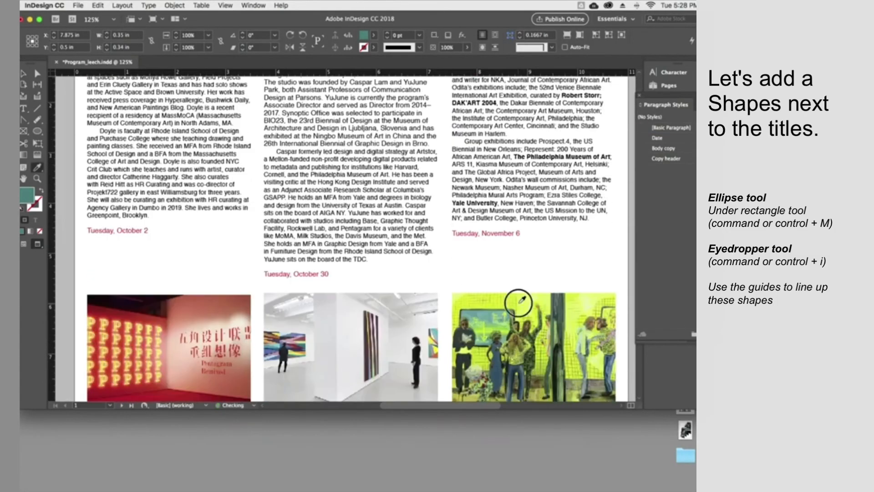
click(129, 90)
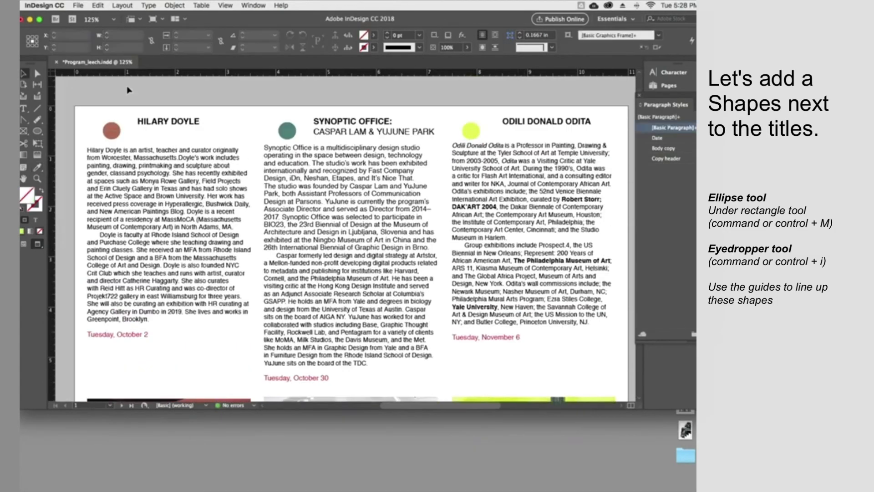
Show the guides and line up the three header circles with the left edges of their text columns.
key(w)
drag(288, 131, 272, 130)
drag(118, 135, 101, 131)
drag(466, 129, 457, 125)
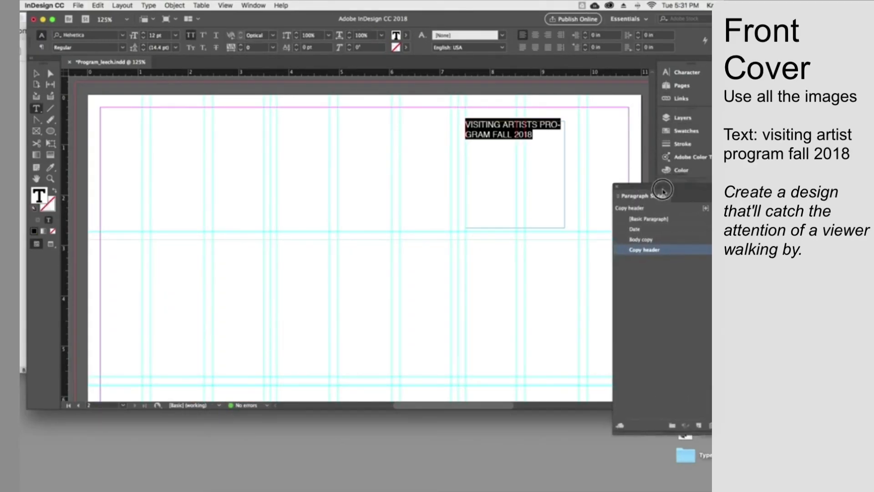
Apply the header bold character style to the cover title and dock the Character Styles panel with the others.
click(149, 5)
click(185, 95)
click(254, 235)
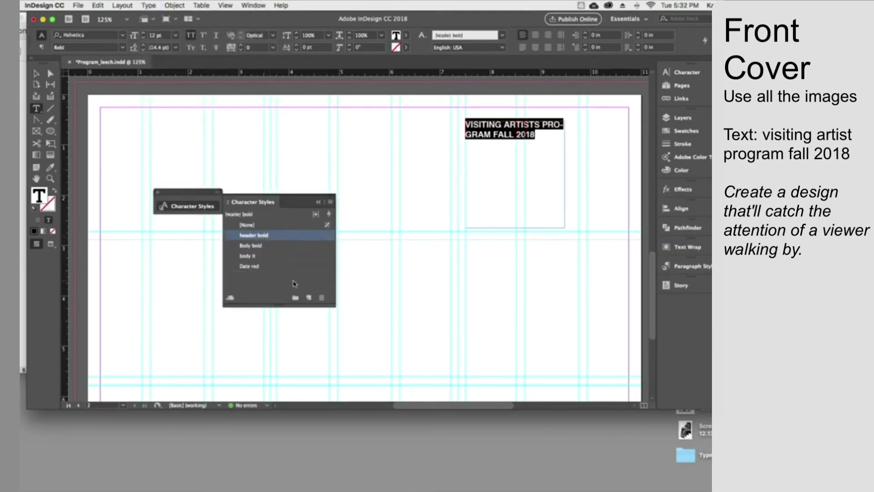
drag(234, 195, 685, 303)
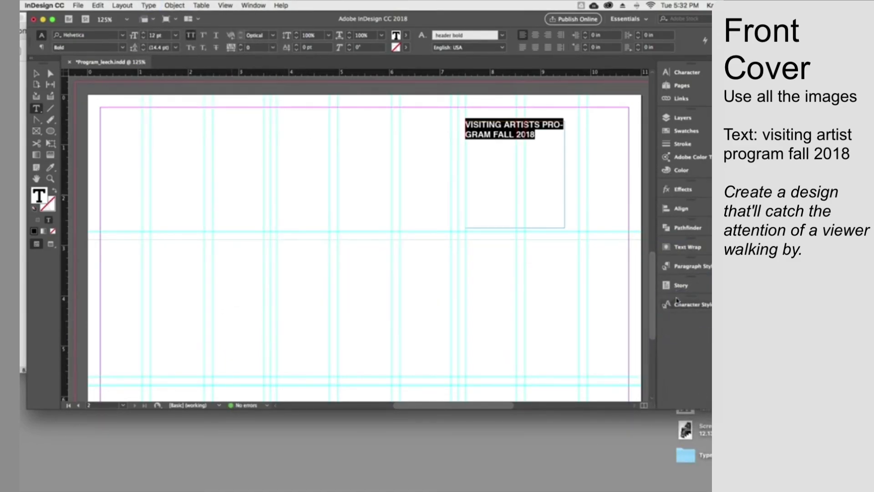
Move the cover title's text frame between the right panel's column guides and resize it to about 1.07 by 2.08 in.
key(Escape)
drag(474, 136, 537, 143)
drag(624, 235, 579, 233)
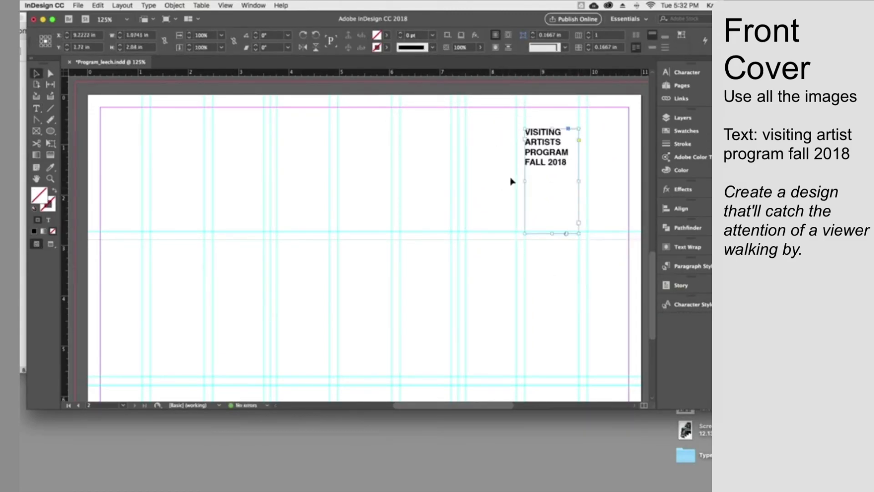
Draw a rectangle about 3.9 in wide and 8.79 in tall over the cover's right panel.
scroll(462, 130, up, 5)
scroll(462, 131, down, 6)
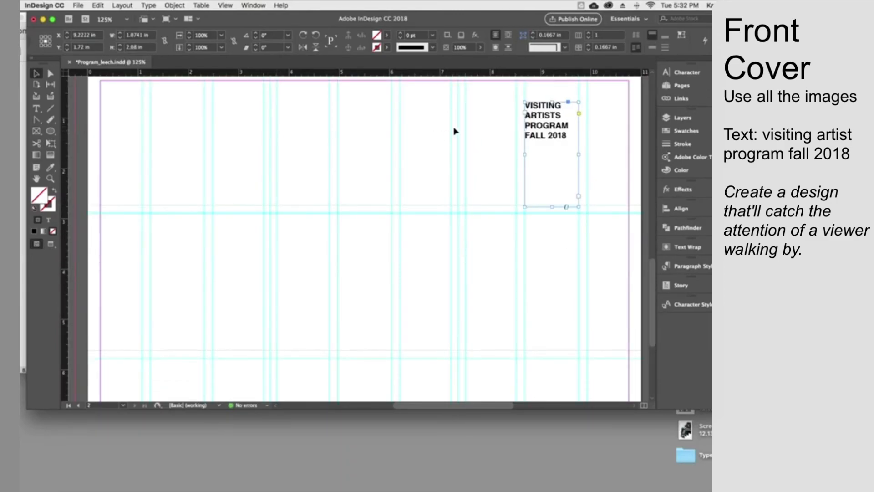
drag(50, 132, 94, 140)
drag(459, 73, 631, 393)
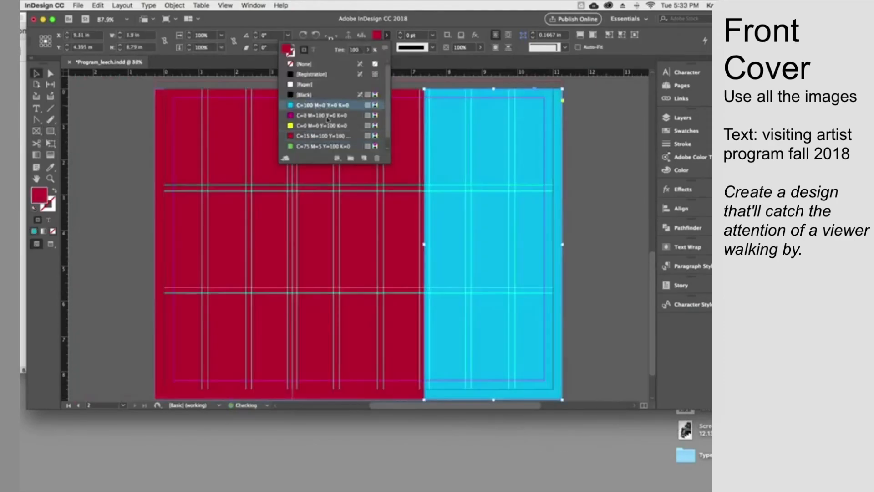
Try the red C=15 M=100 Y=100 and yellow C=0 M=0 Y=100 K=0 fills on the middle panel's rectangle.
click(324, 136)
click(387, 36)
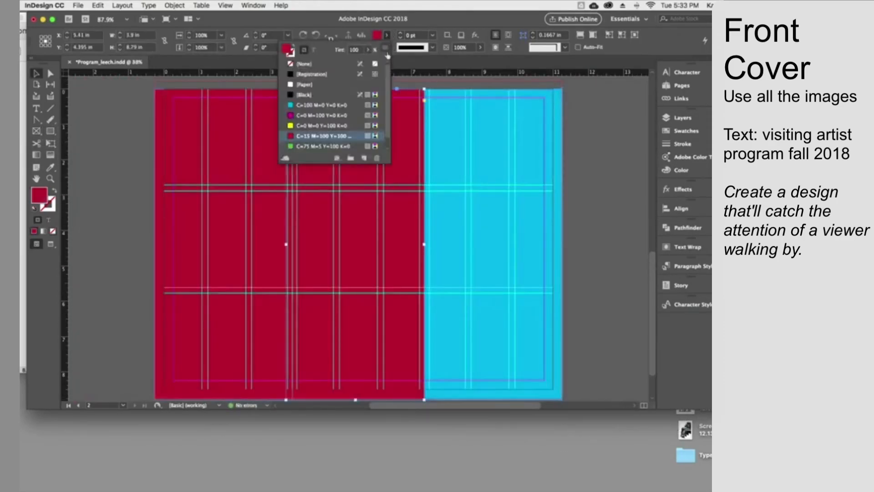
click(321, 125)
Position a circular image frame near the page top, copy it to the lower middle, and enlarge the copy to about 2.65 by 2.5 in.
drag(52, 134, 52, 135)
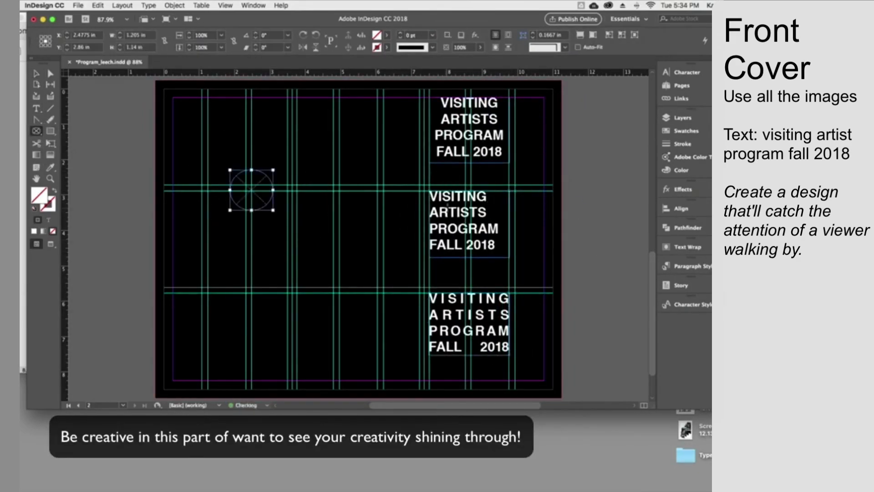
click(37, 73)
drag(256, 187, 342, 115)
drag(338, 120, 351, 275)
drag(351, 275, 401, 288)
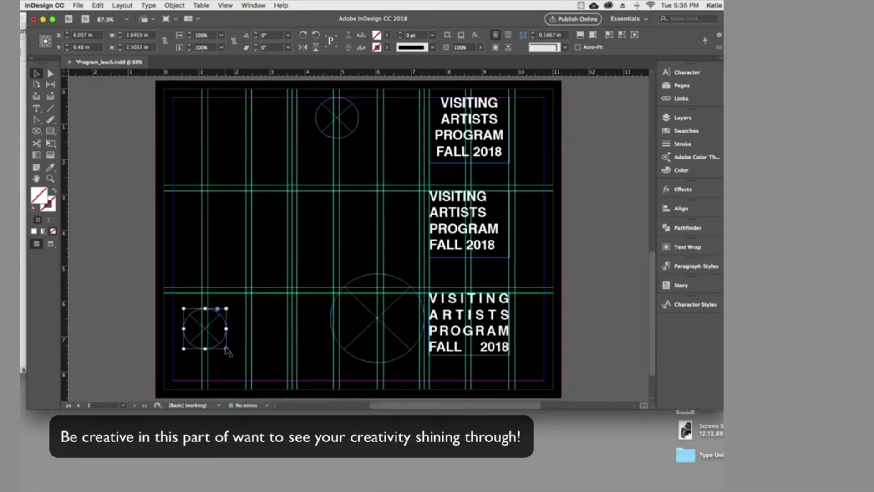
Place the red exhibition photo in the circular frame near the top of the page.
click(78, 5)
click(90, 126)
click(428, 112)
click(519, 112)
click(576, 338)
Place VAP_Fall 2018.jpg in the large circular frame at the lower middle of the page.
click(378, 318)
click(78, 5)
click(109, 126)
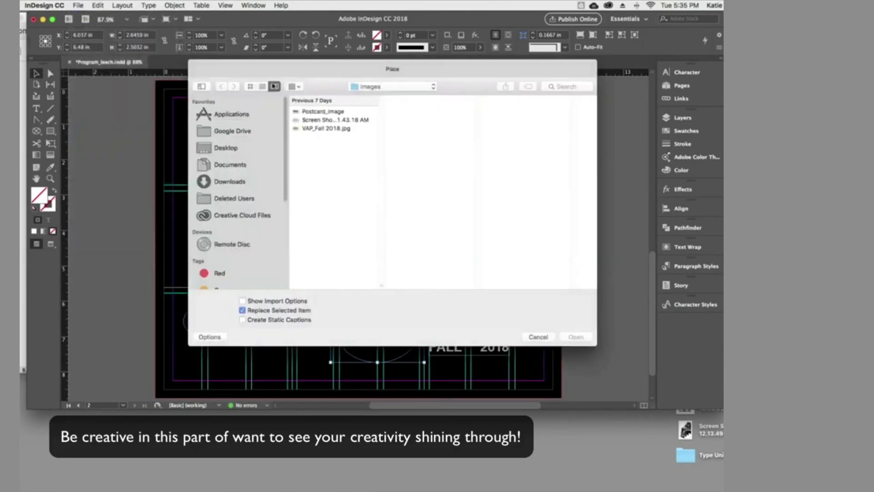
click(327, 128)
click(576, 337)
Place the screenshot ending in 1.43.18 AM in the bottom-left circle and enlarge the circle around its colorful artwork.
click(197, 322)
click(78, 5)
click(111, 126)
click(335, 119)
click(576, 336)
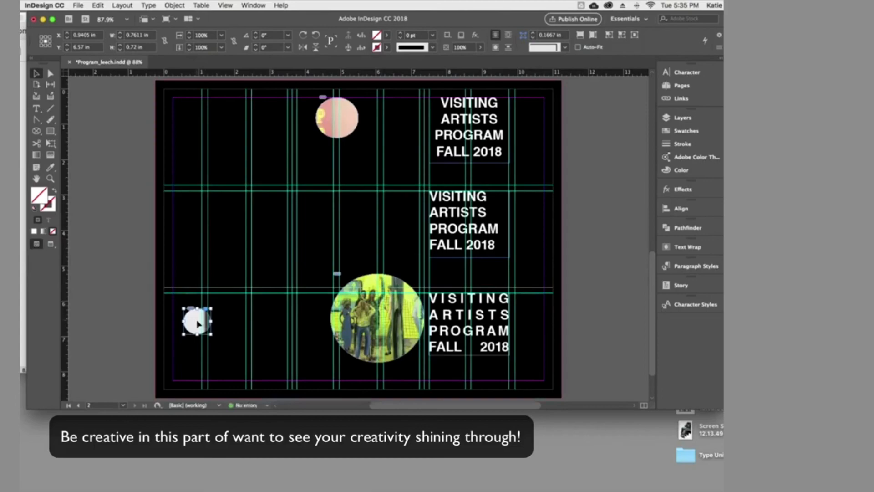
drag(211, 334, 156, 373)
click(195, 244)
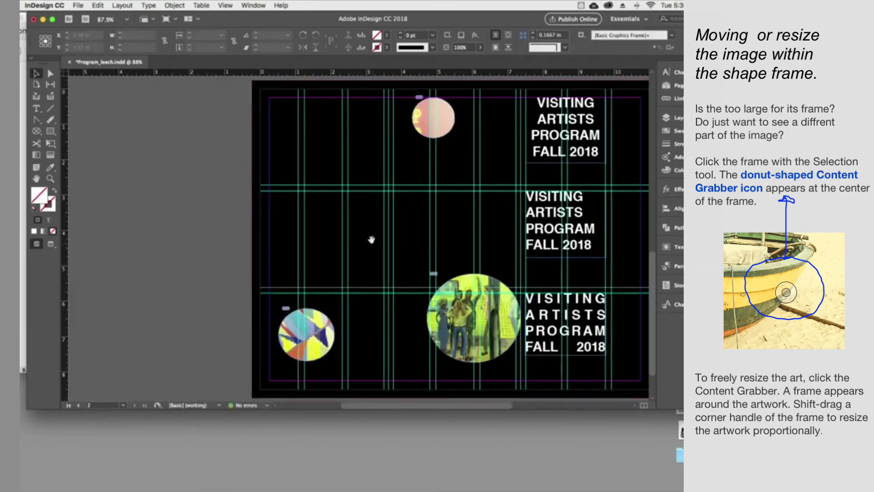
Reposition the image inside the top circle over the yellow letters and scale it down to about 76%.
scroll(373, 238, right, 4)
drag(355, 131, 440, 144)
click(152, 197)
click(363, 132)
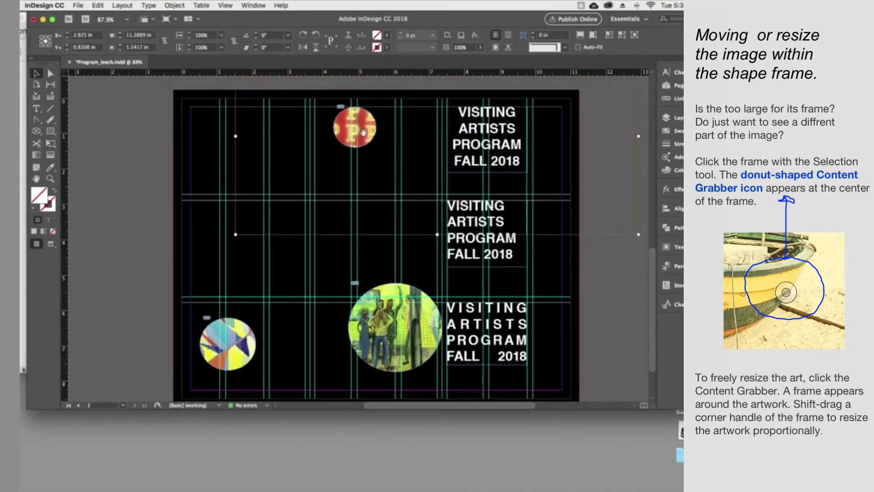
drag(637, 235, 636, 235)
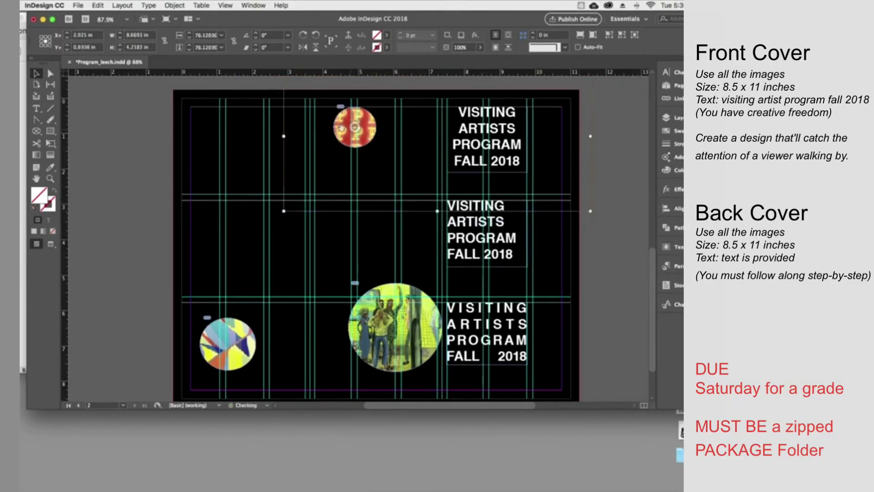
click(155, 105)
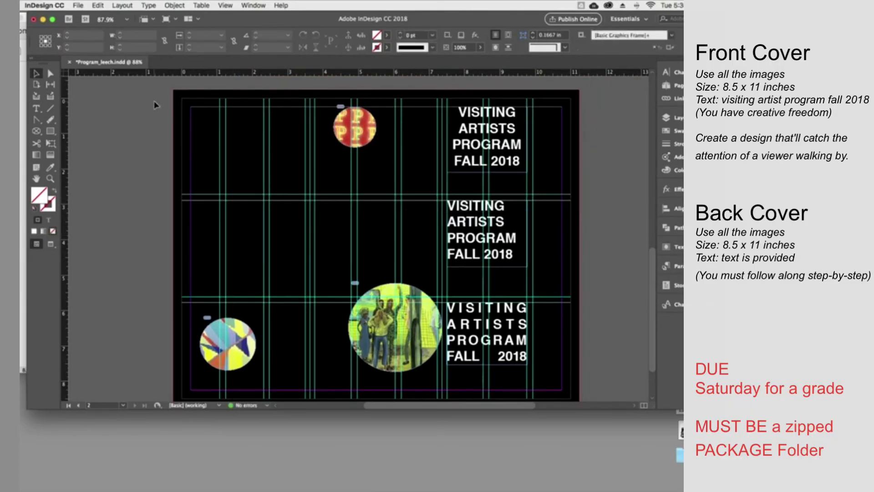
Move the large circle up beside the middle title block and preview both pages without guides.
drag(386, 314, 569, 296)
click(624, 299)
key(w)
key(super+minus)
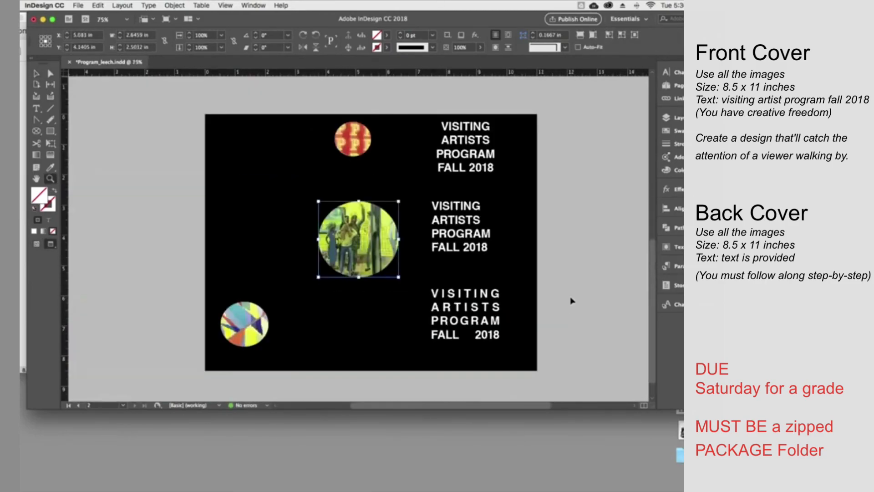
scroll(571, 299, up, 10)
scroll(571, 298, up, 5)
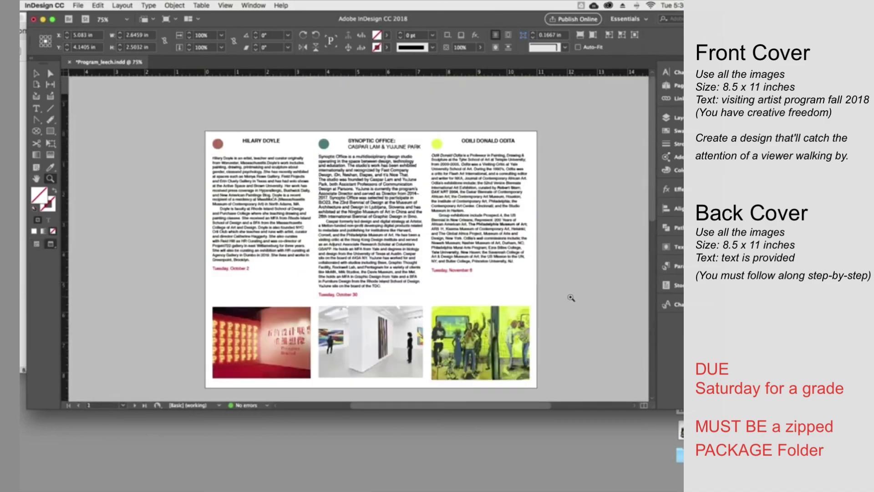